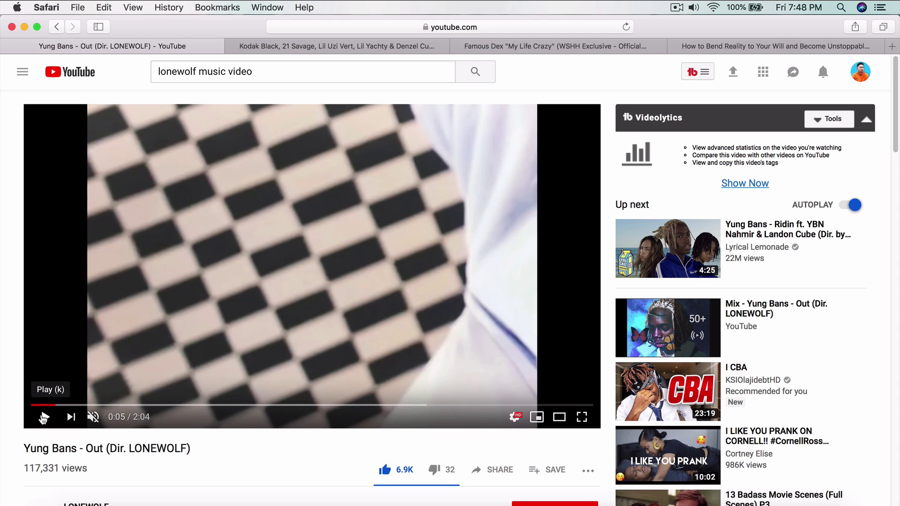
Study the newspaper transition between 0:05 and 0:10 of the Yung Bans "Out" video by repeatedly playing, pausing and rewinding it.
click(43, 417)
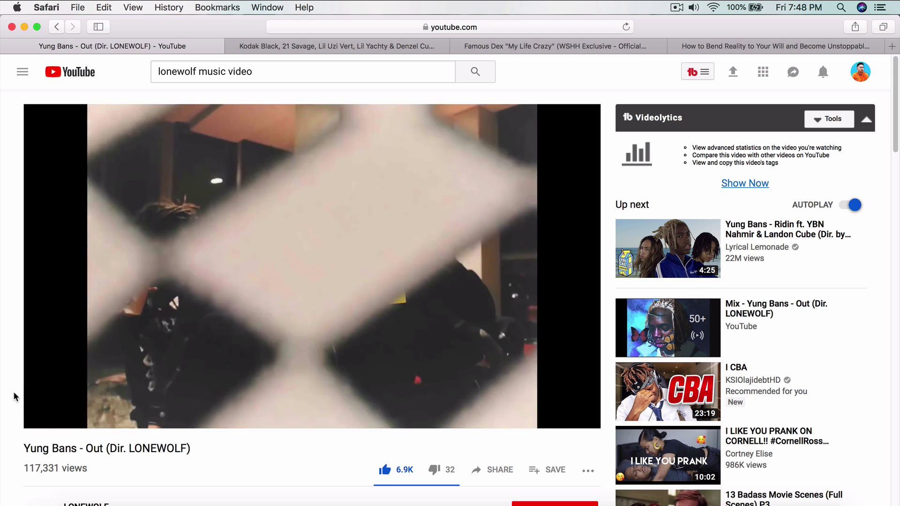
click(211, 271)
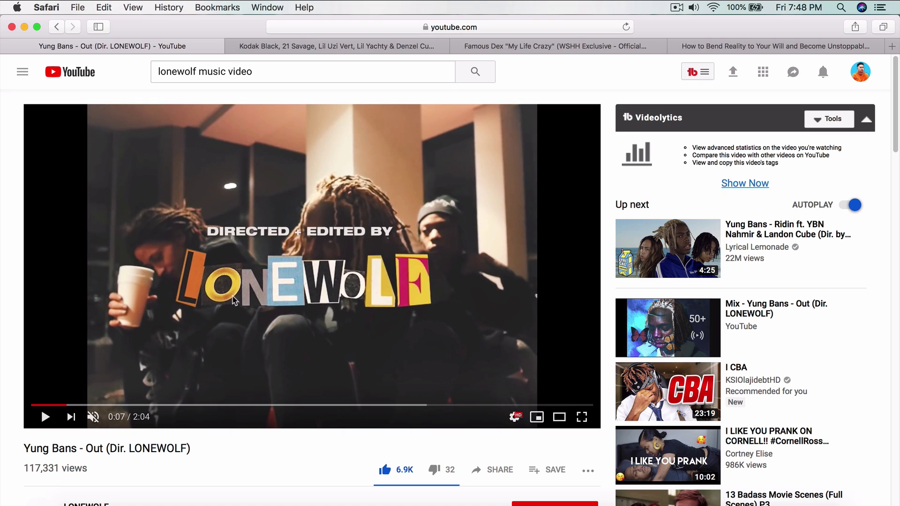
click(104, 281)
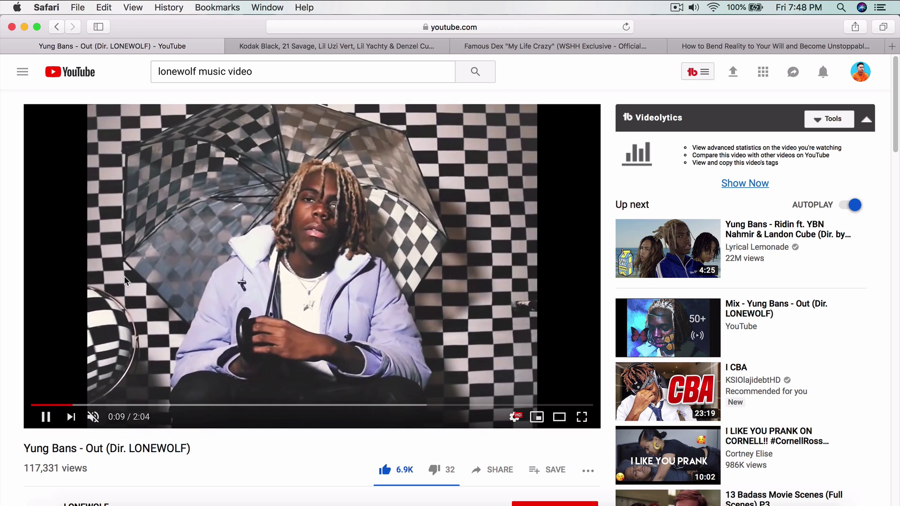
click(77, 382)
click(66, 406)
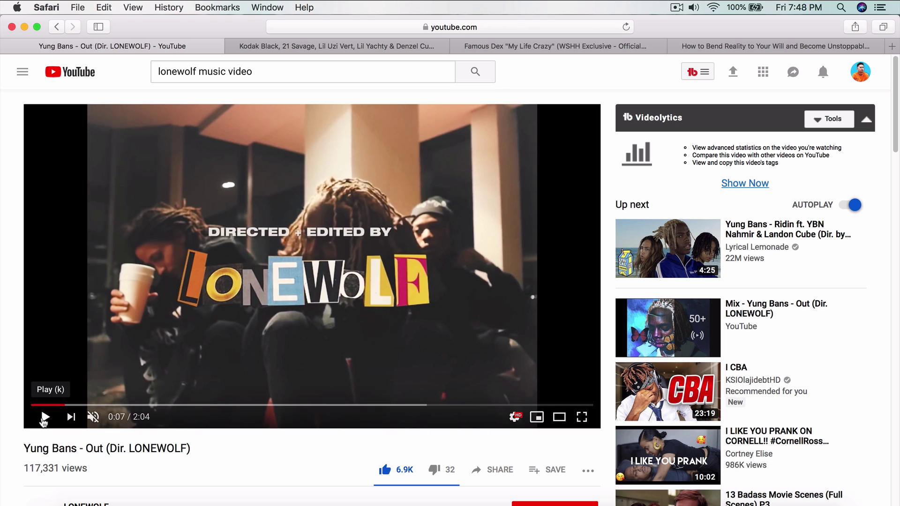
click(44, 417)
click(44, 417)
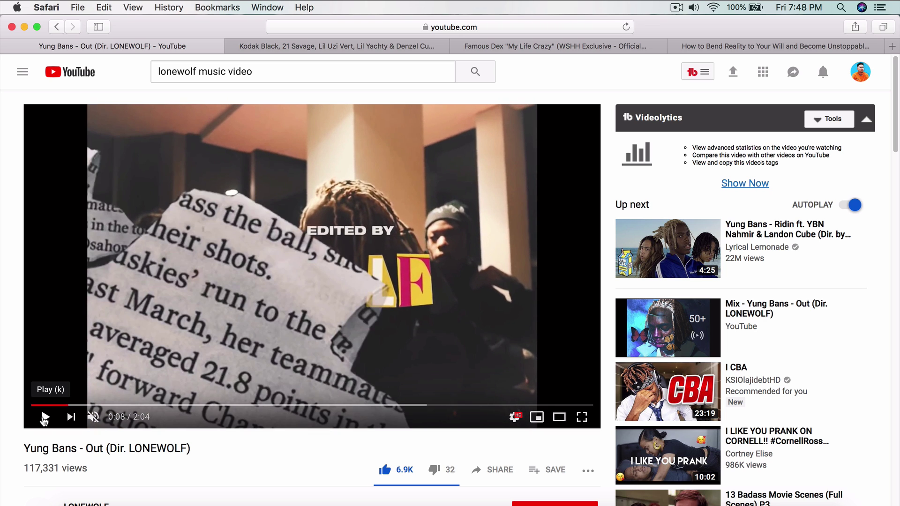
click(45, 417)
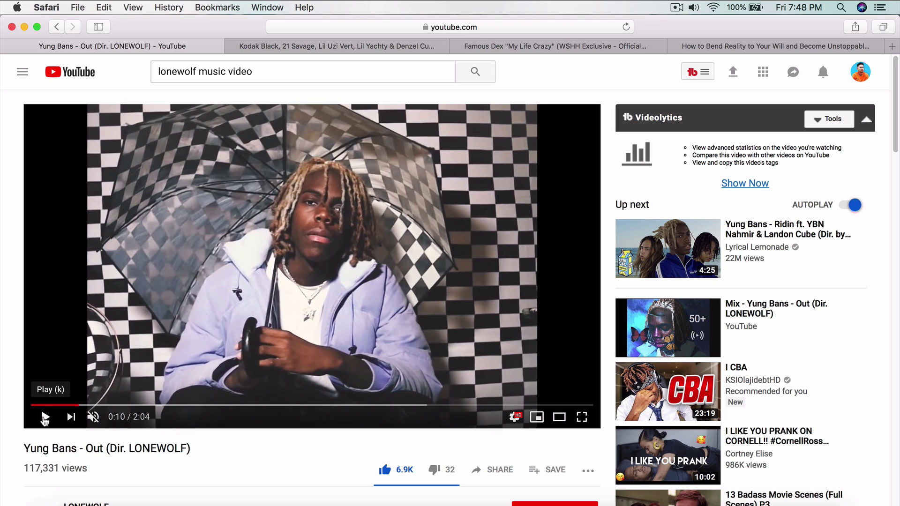
click(44, 417)
click(67, 404)
click(46, 417)
click(45, 417)
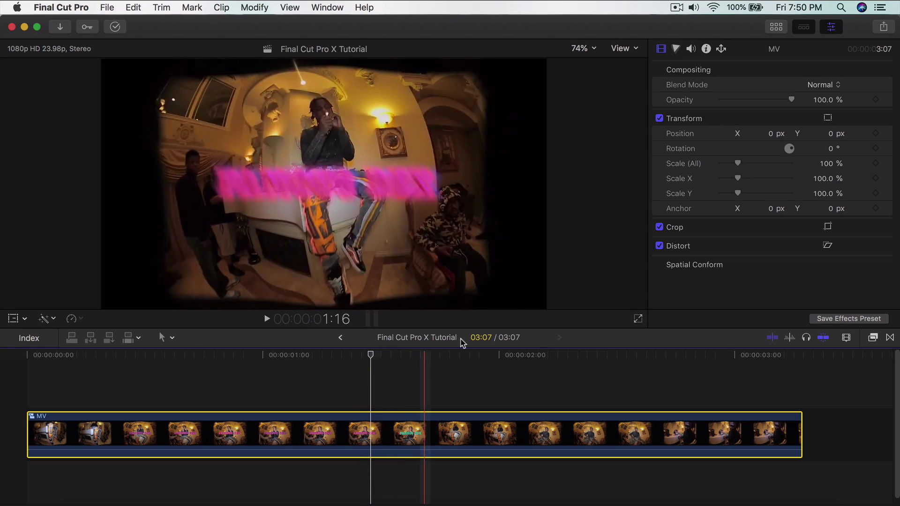
Switch to Final Cut Pro and connect the Kilauea newspaper page image above the MV clip at the start of the timeline.
click(774, 27)
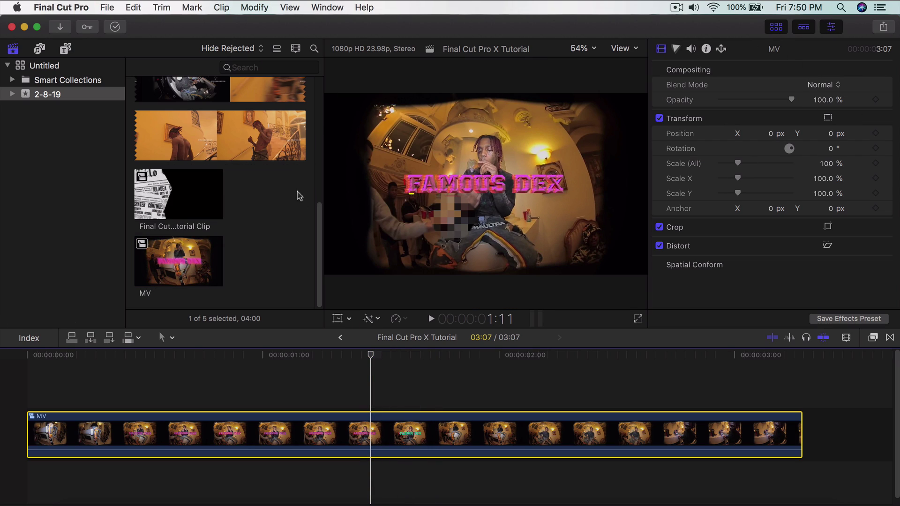
scroll(297, 195, up, 10)
click(187, 213)
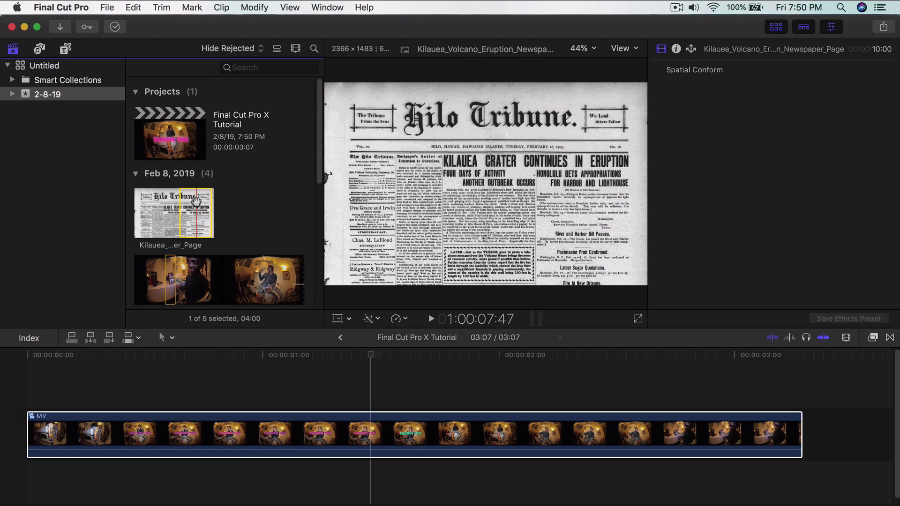
drag(187, 213, 96, 370)
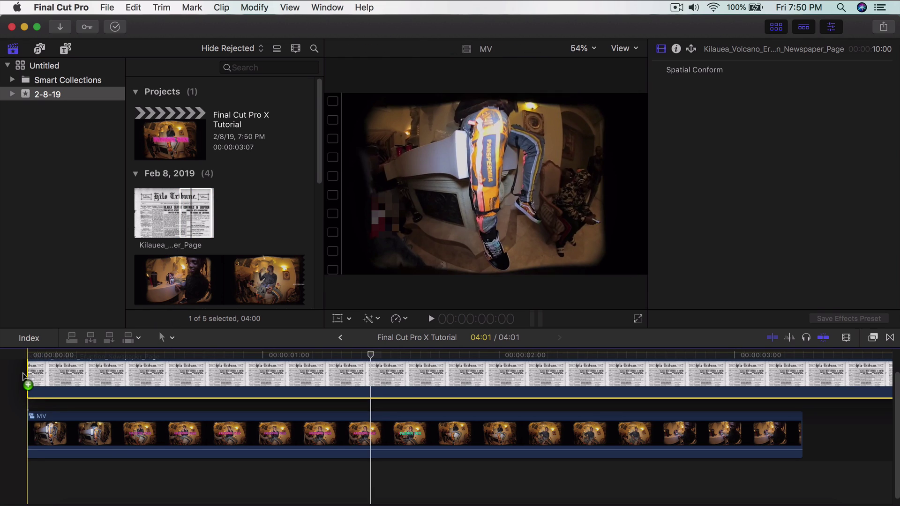
click(776, 27)
scroll(763, 421, up, 3)
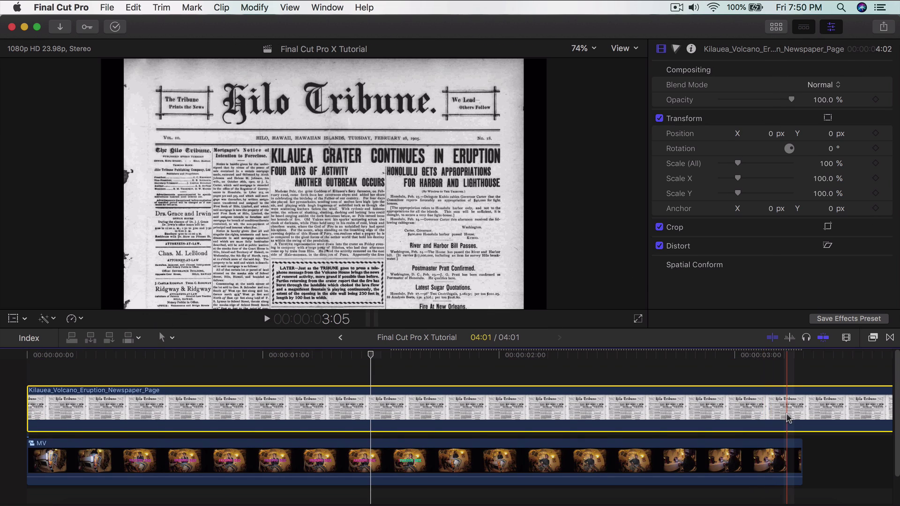
Cut the newspaper clip where the MV clip ends and delete the excess part.
key(b)
click(806, 406)
key(a)
drag(817, 367, 856, 455)
key(Delete)
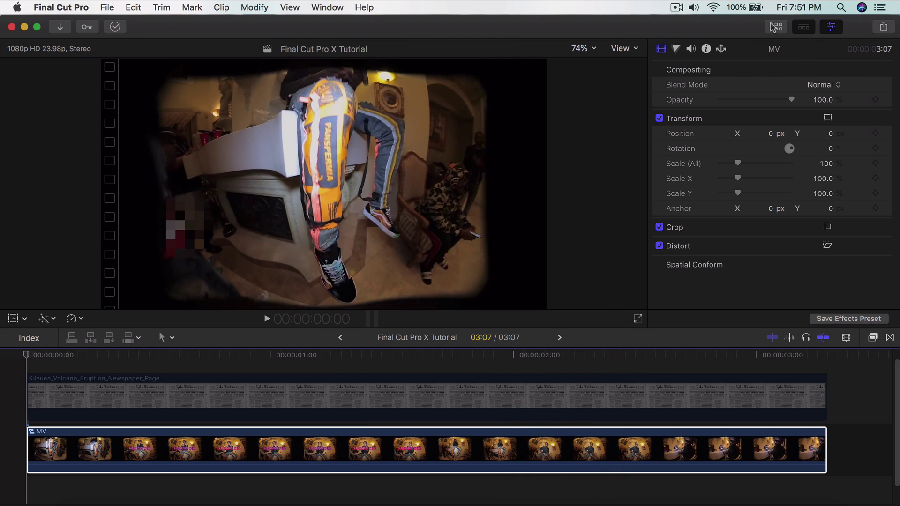
Connect the crowd shot from about 2:18 of the Famous Dex video above the newspaper clip, near the end of the timeline.
click(772, 28)
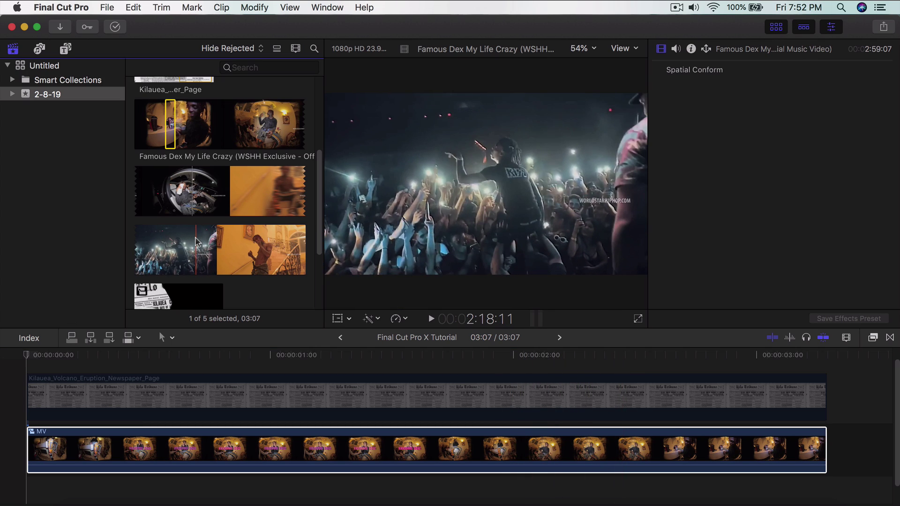
drag(200, 250, 632, 362)
click(776, 26)
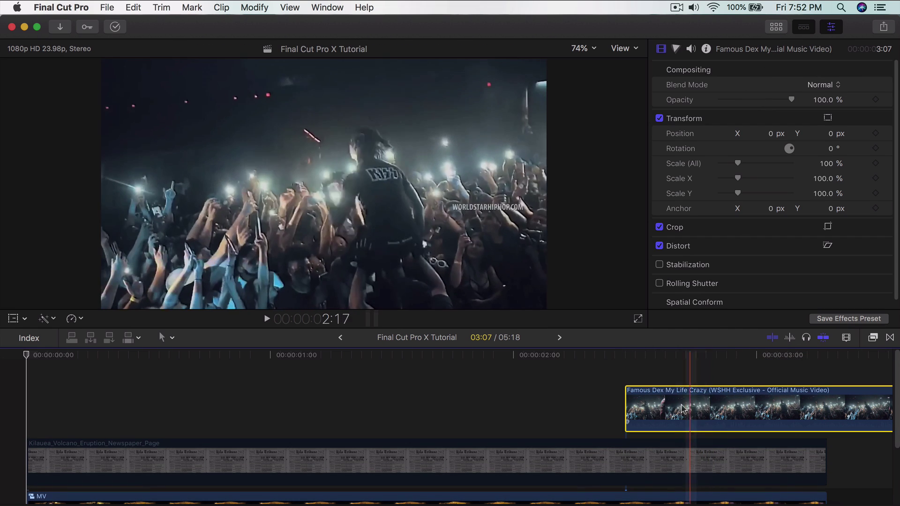
scroll(675, 403, down, 2)
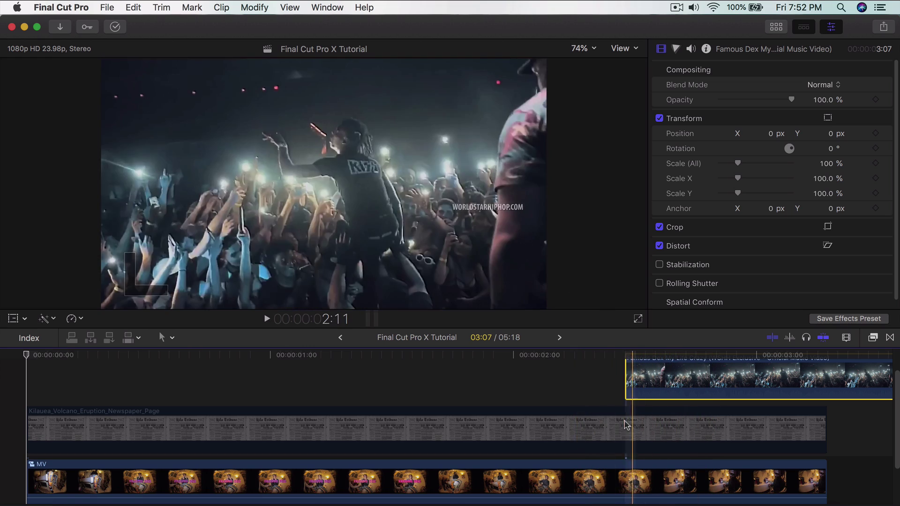
Start the Famous Dex crowd clip at the playhead midway through the MV clip and trim its end to the MV clip's end.
click(80, 356)
drag(63, 359, 405, 377)
drag(671, 403, 461, 374)
super+click(483, 465)
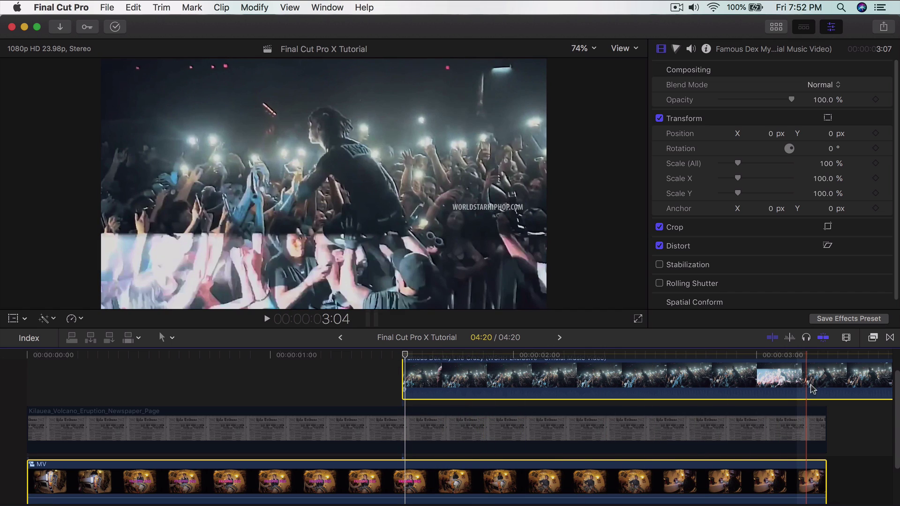
click(872, 420)
key(alt+])
Combine the crowd clip and the MV clip into a compound clip named MV in event 2-8-19.
click(768, 387)
super+click(731, 480)
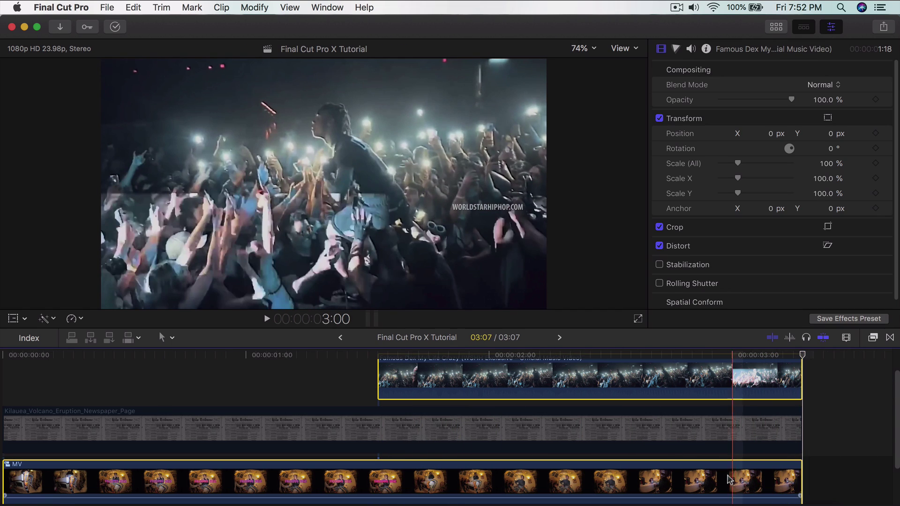
right_click(730, 480)
click(774, 295)
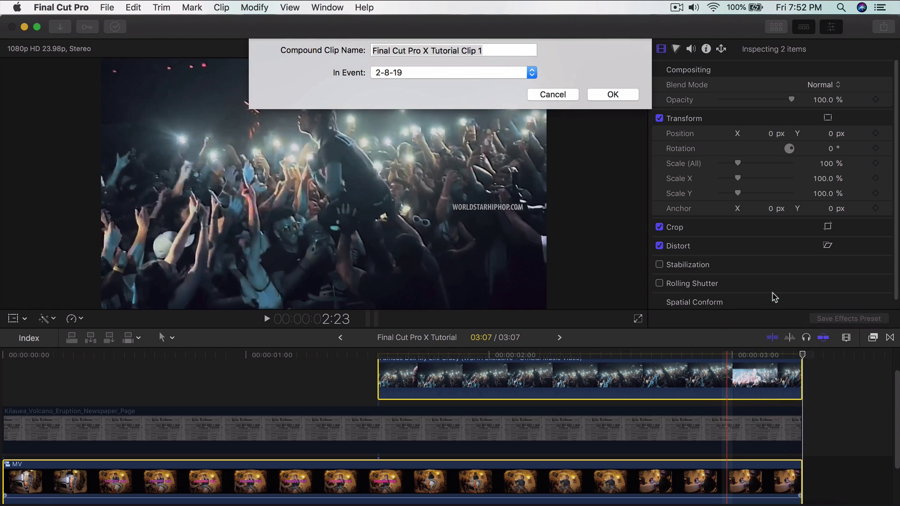
text(MV)
key(Return)
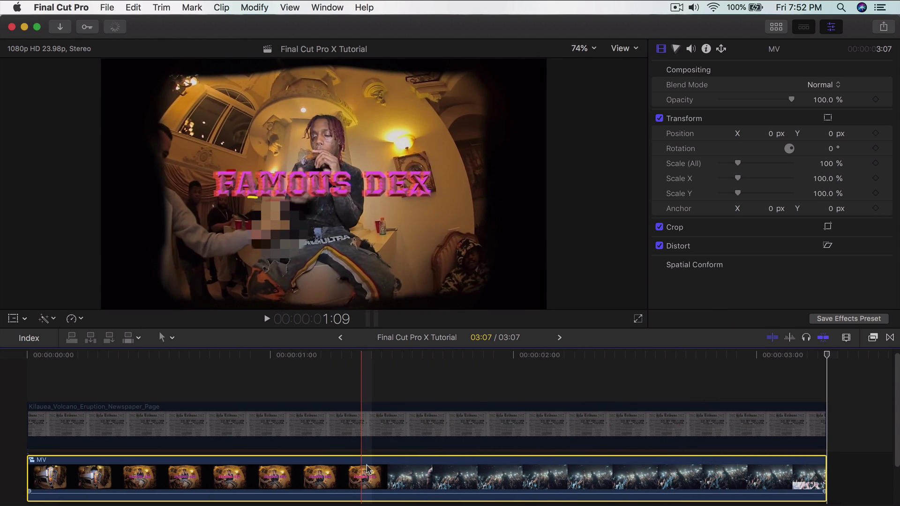
Enable the newspaper clip again and place the playhead at about frame 3 of the timeline.
click(358, 424)
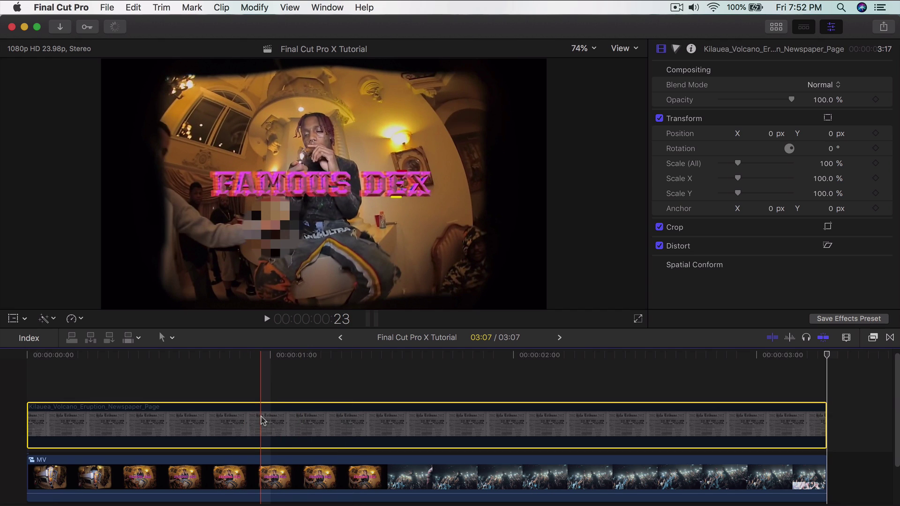
key(v)
drag(424, 360, 345, 354)
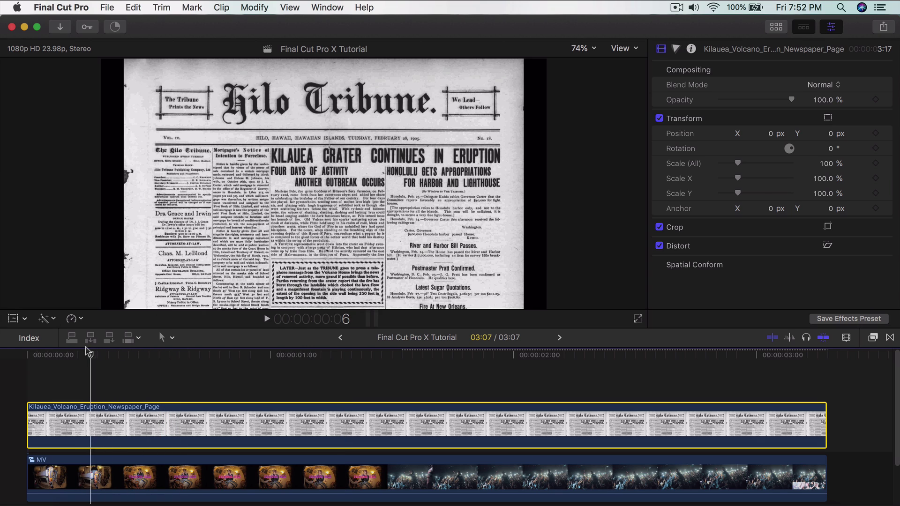
click(61, 354)
Scale the newspaper page up to about 117.27% so it covers the full frame width.
click(13, 319)
drag(523, 309, 556, 311)
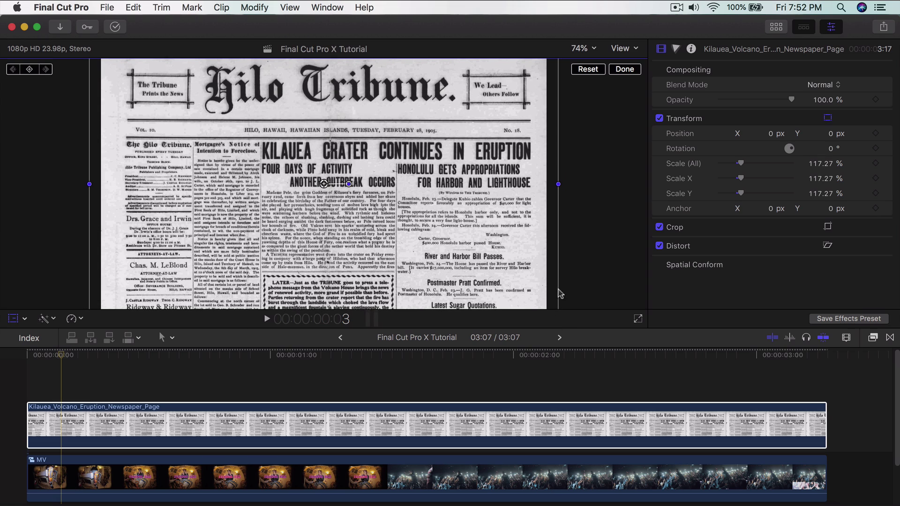
click(625, 69)
click(264, 412)
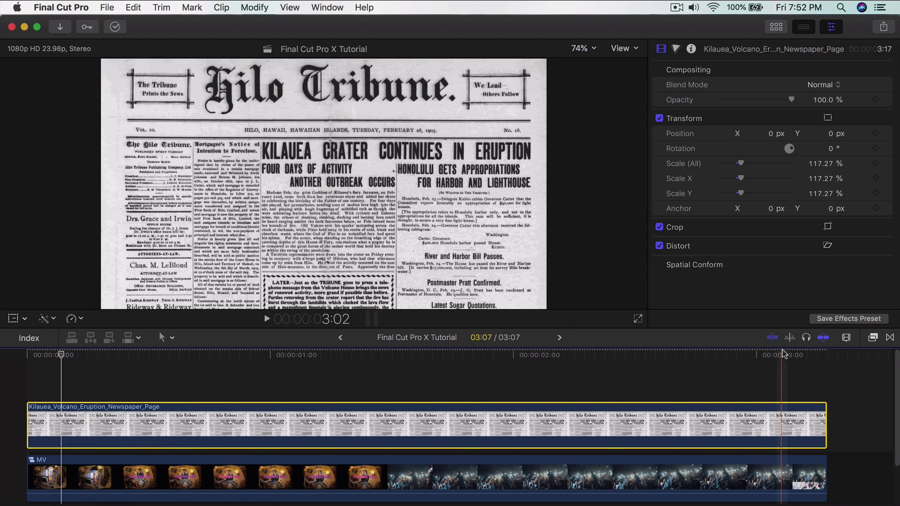
Apply the Draw Mask effect from the Masks category to the newspaper clip.
click(872, 338)
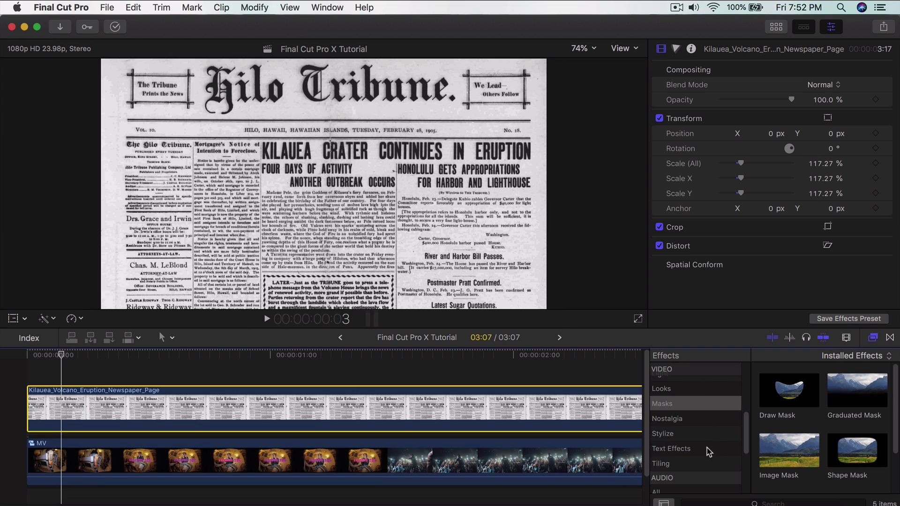
click(705, 407)
drag(781, 394, 539, 407)
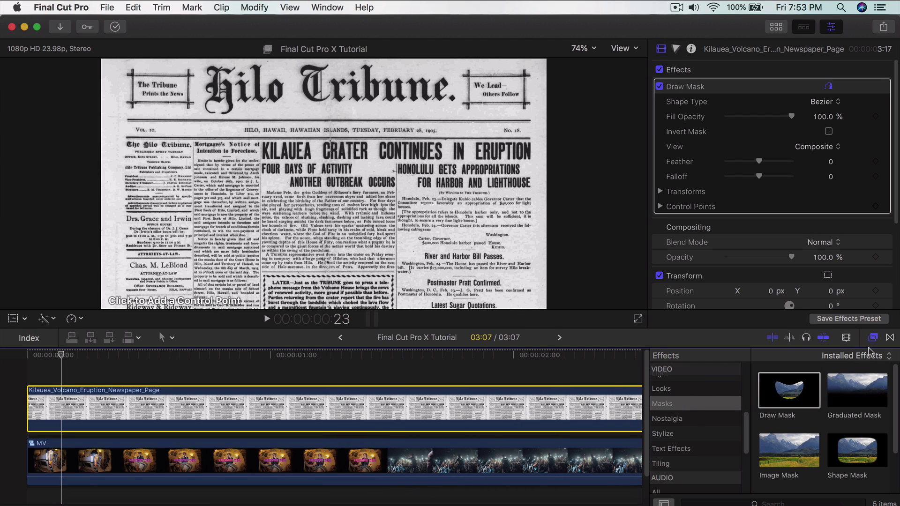
click(872, 338)
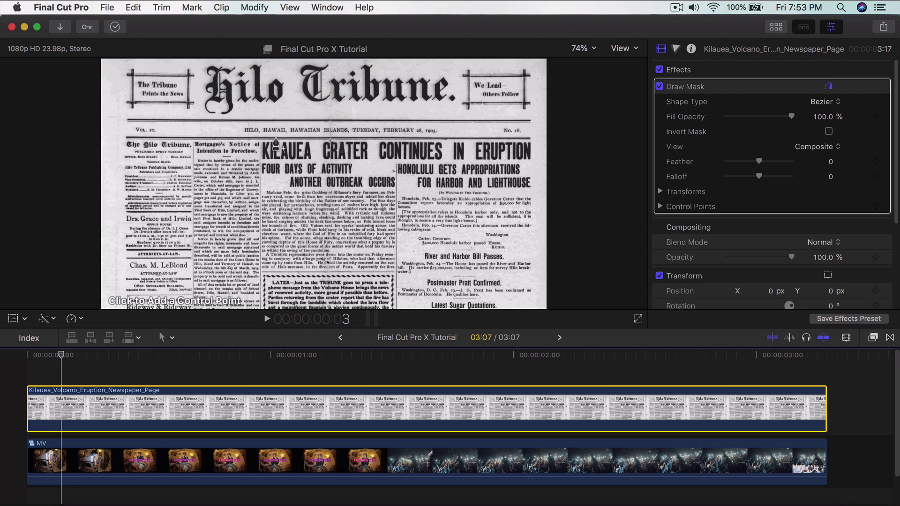
Draw a closed six-point mask around the upper-left corner area of the newspaper page.
click(159, 67)
click(122, 113)
click(131, 177)
click(208, 181)
click(243, 135)
click(191, 73)
click(159, 68)
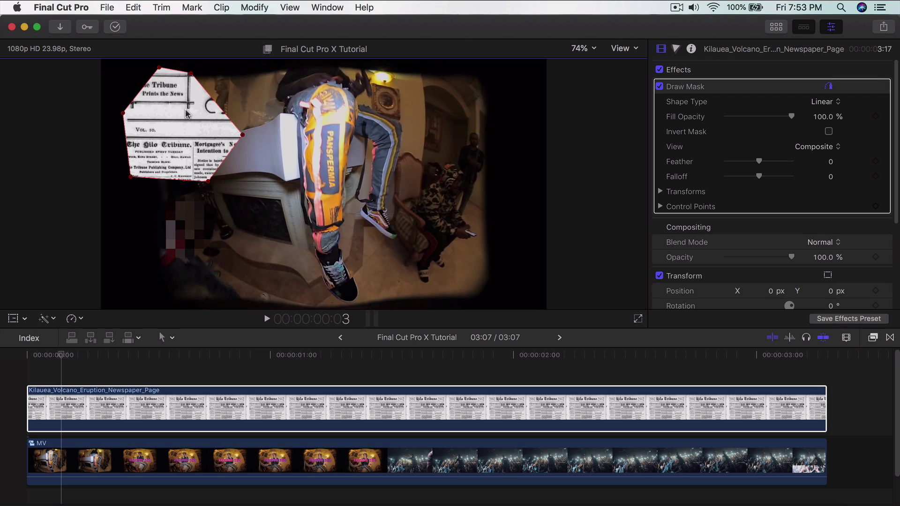
Shift the whole Draw Mask shape slightly up and left towards the frame's corner.
click(717, 88)
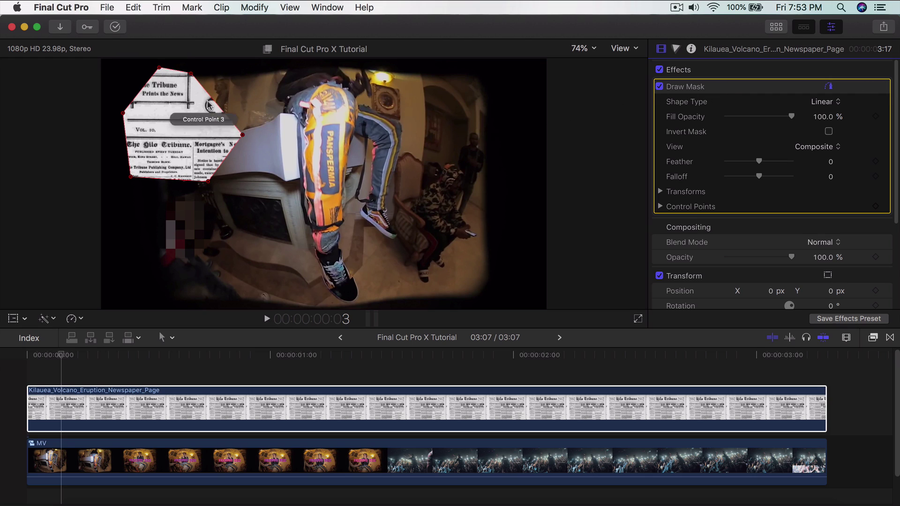
mouse_move(181, 123)
mouse_down()
mouse_move(509, 112)
mouse_move(201, 94)
mouse_move(169, 192)
mouse_move(263, 248)
mouse_move(398, 162)
mouse_move(344, 114)
mouse_move(211, 108)
mouse_move(164, 93)
mouse_move(195, 97)
mouse_move(161, 95)
mouse_move(171, 125)
mouse_up()
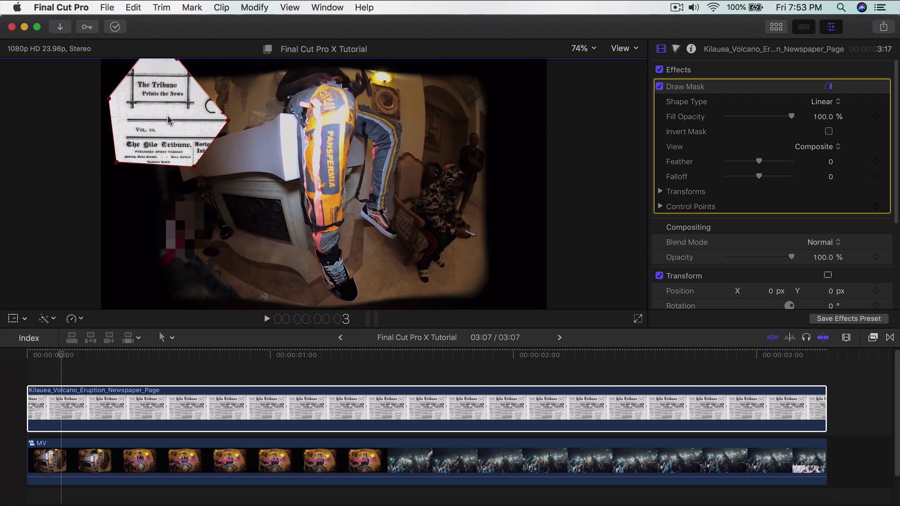
Try moving the masked newspaper piece to the right with Transform, and undo the move.
click(13, 320)
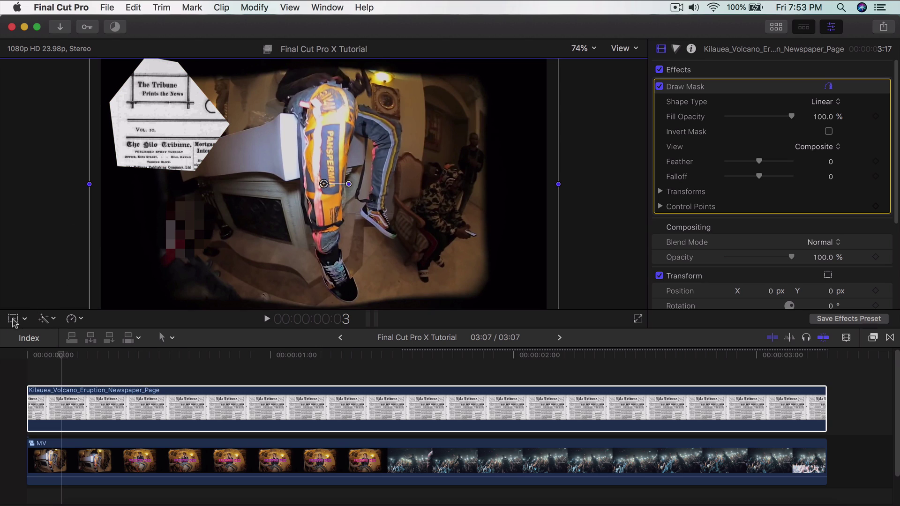
drag(134, 115, 360, 136)
key(super+z)
key(super+z)
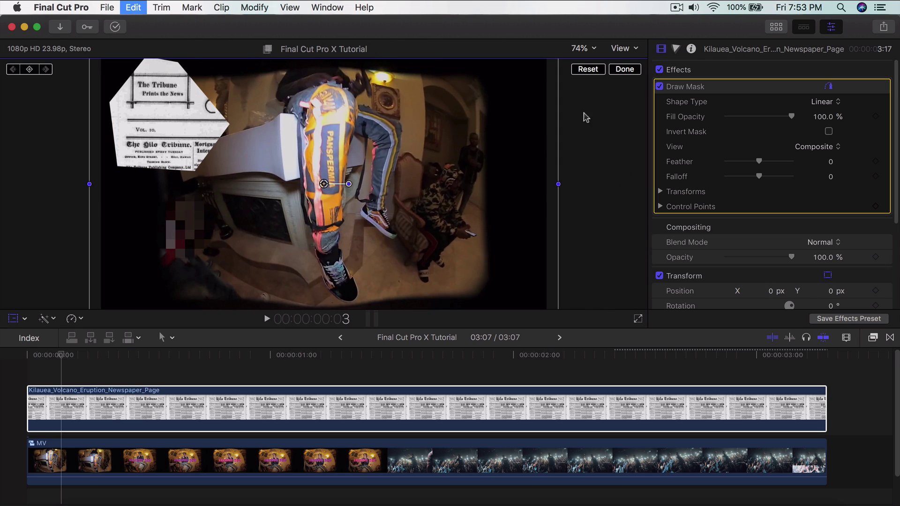
click(624, 70)
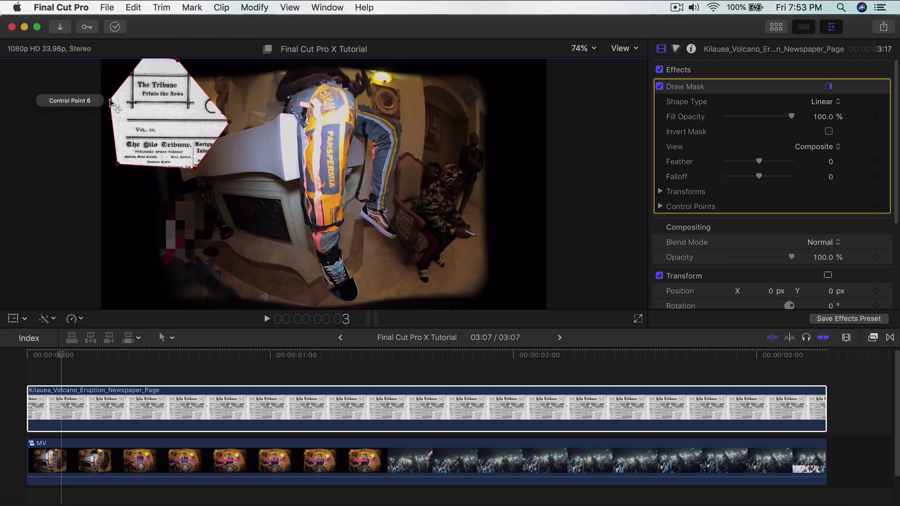
Reshape the newspaper mask by pulling its left points to the frame's left edge and adjusting the upper and right points.
drag(110, 100, 110, 63)
drag(115, 172, 100, 176)
drag(110, 64, 106, 61)
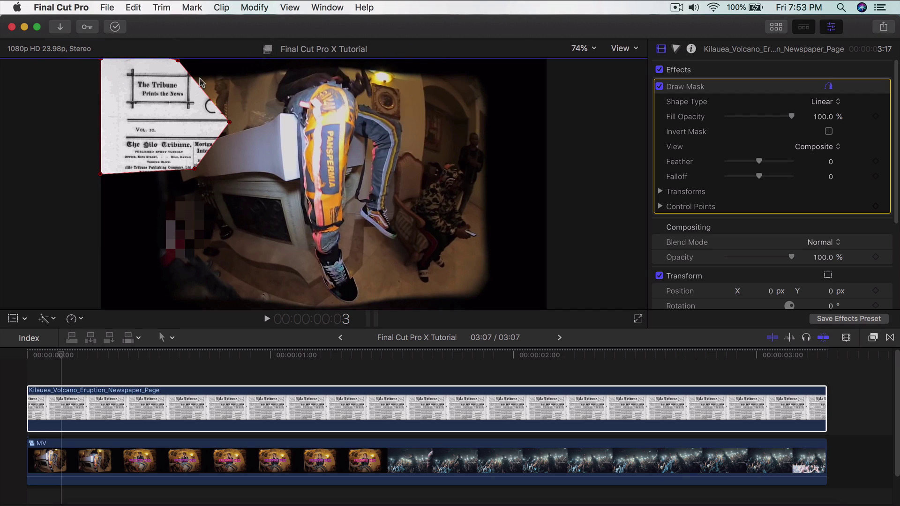
drag(177, 61, 169, 62)
drag(229, 122, 224, 80)
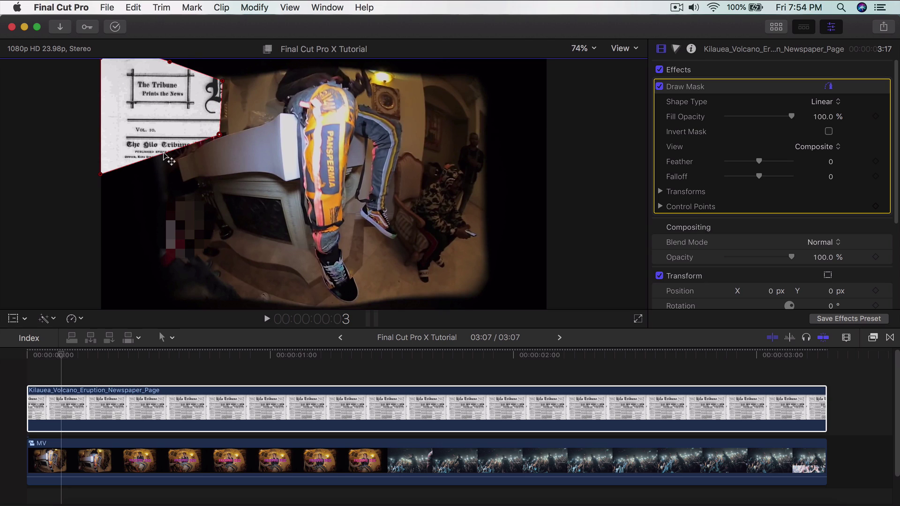
Add a control point on the mask's lower edge and pull it down to form an outward corner.
right_click(164, 157)
click(157, 154)
right_click(162, 153)
click(169, 159)
drag(163, 153, 175, 185)
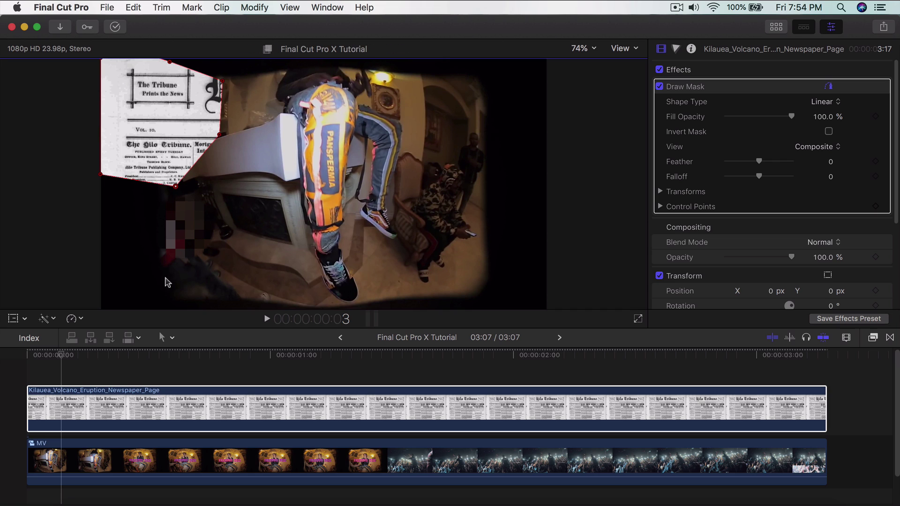
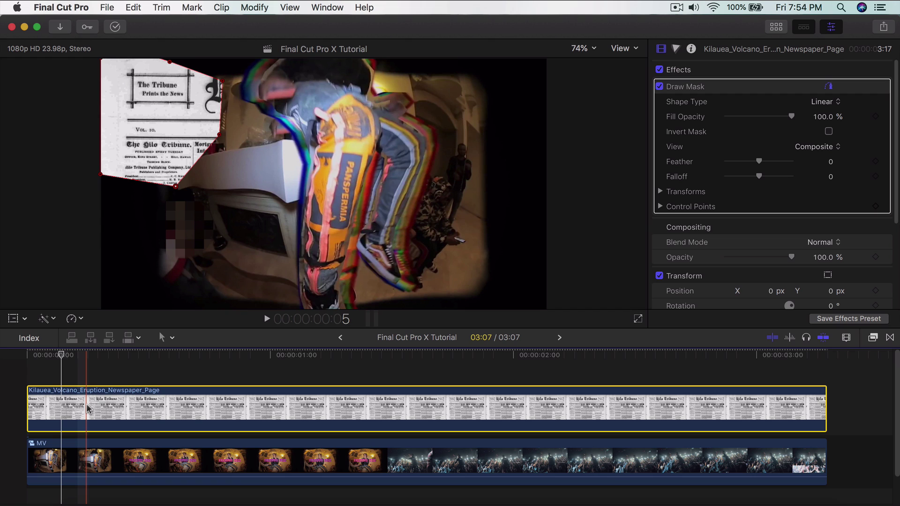
Duplicate the newspaper clip onto another layer and move the duplicate's mask toward the frame's center, over the KILAUEA headline.
drag(86, 403, 88, 371)
scroll(89, 372, up, 3)
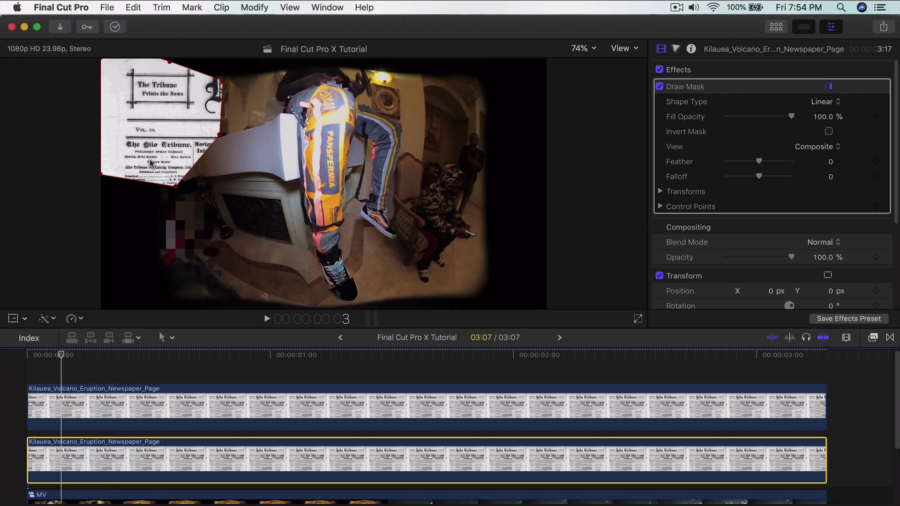
mouse_move(152, 108)
mouse_down()
mouse_move(153, 233)
mouse_move(295, 231)
mouse_move(441, 206)
mouse_move(158, 226)
mouse_move(141, 236)
mouse_move(371, 119)
mouse_move(286, 137)
mouse_move(286, 165)
mouse_up()
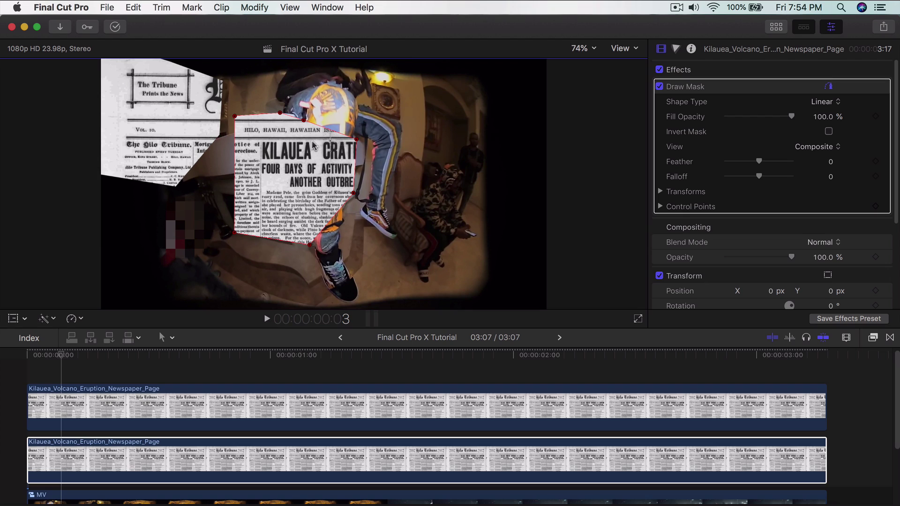
Shrink and reshape the duplicate's mask around the KILAUEA headline by pulling in its lower, left and right points.
drag(310, 244, 308, 199)
drag(236, 235, 254, 186)
drag(234, 116, 278, 121)
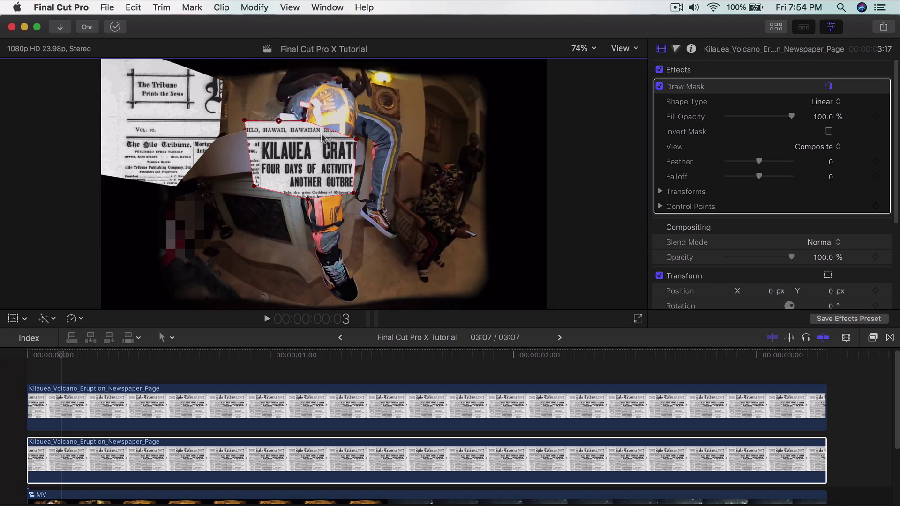
drag(359, 141, 340, 136)
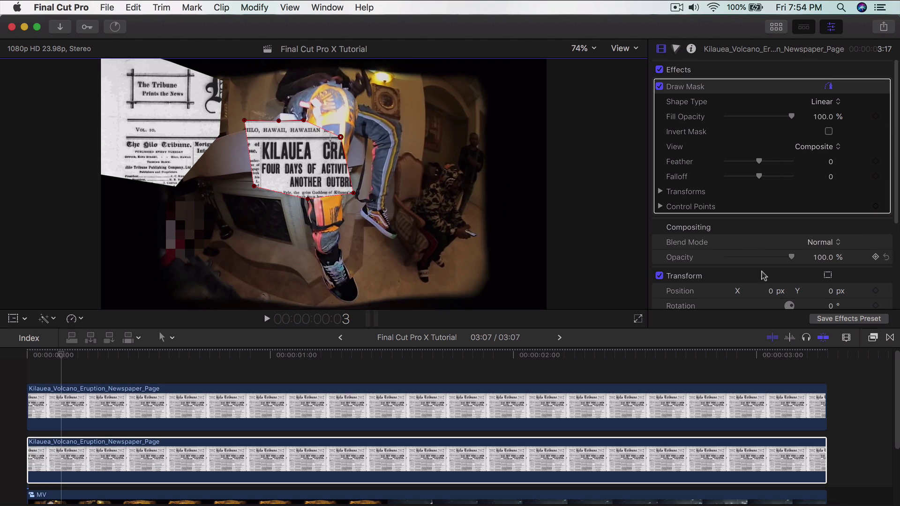
Scale the KILAUEA piece to 192%, rotate it 4° and place it below the first piece at X -438.7 px, Y -278.7 px.
scroll(740, 261, down, 5)
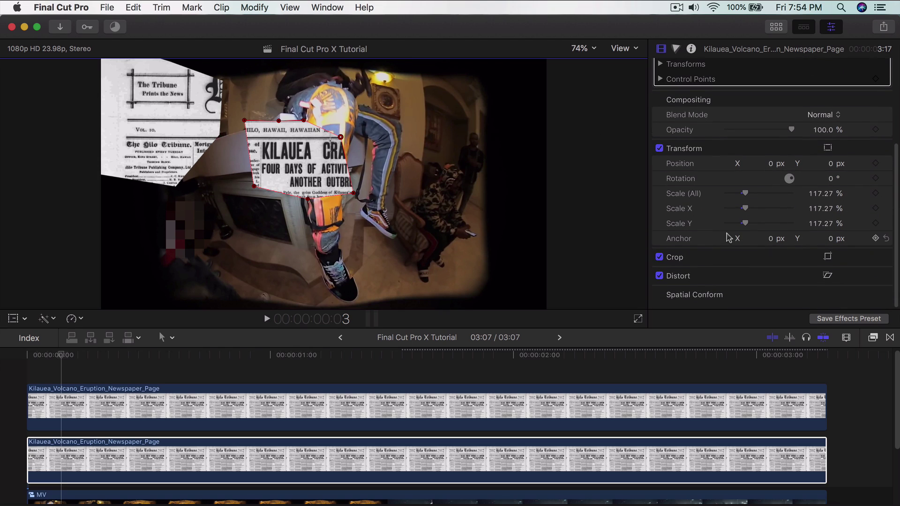
click(16, 319)
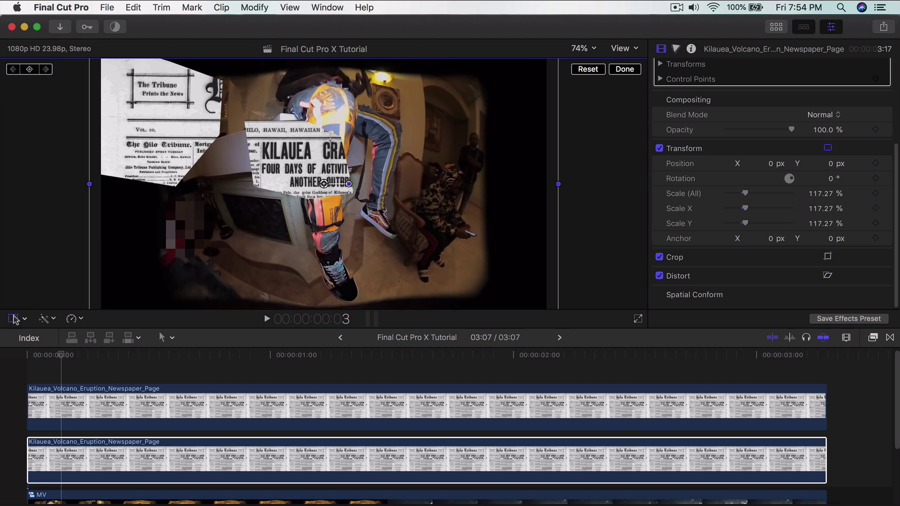
drag(746, 193, 759, 193)
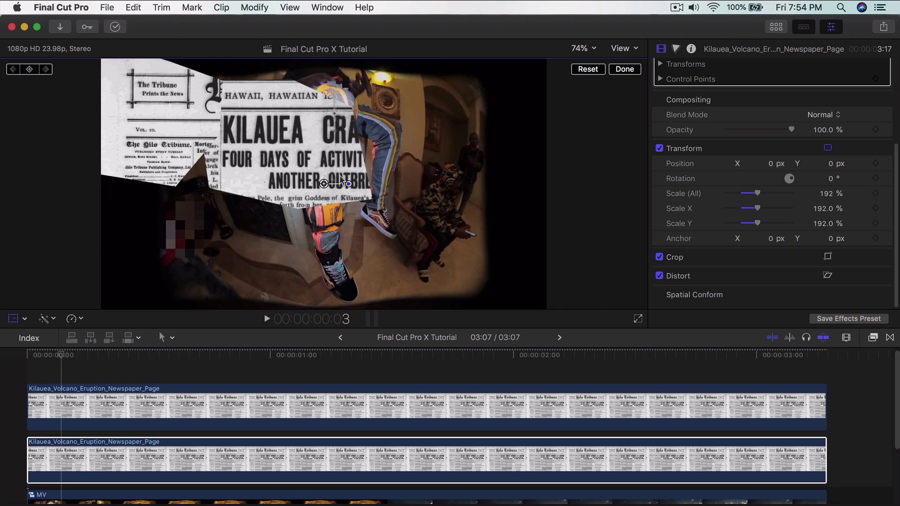
drag(350, 183, 230, 222)
click(635, 68)
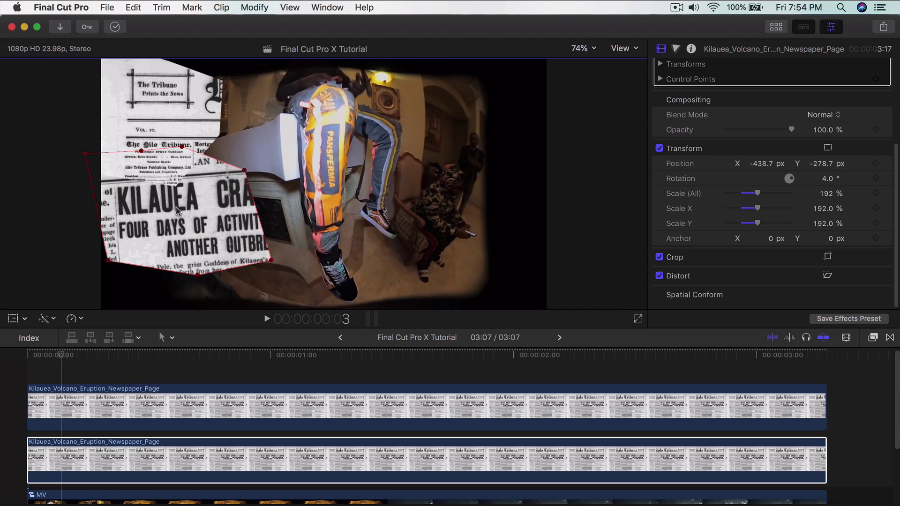
Pull the first newspaper piece's upper-right mask point outward to the frame's upper edge.
click(86, 399)
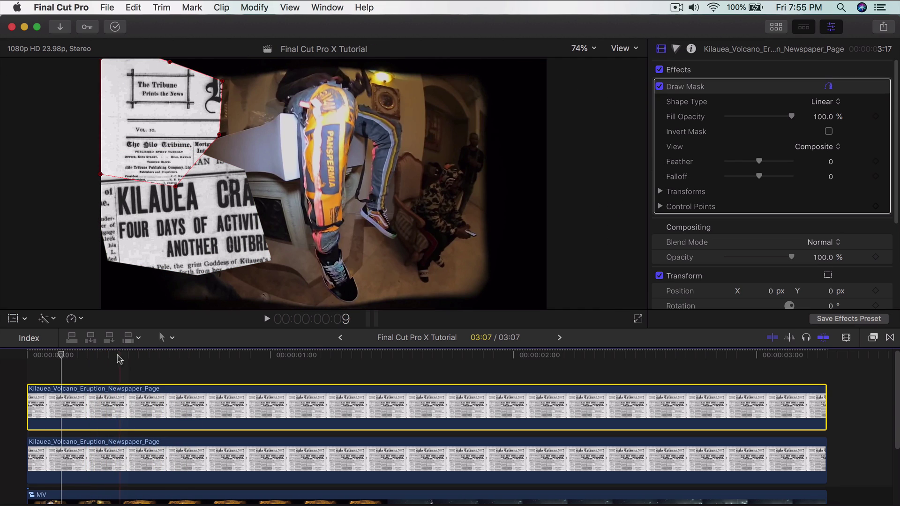
drag(217, 79, 230, 59)
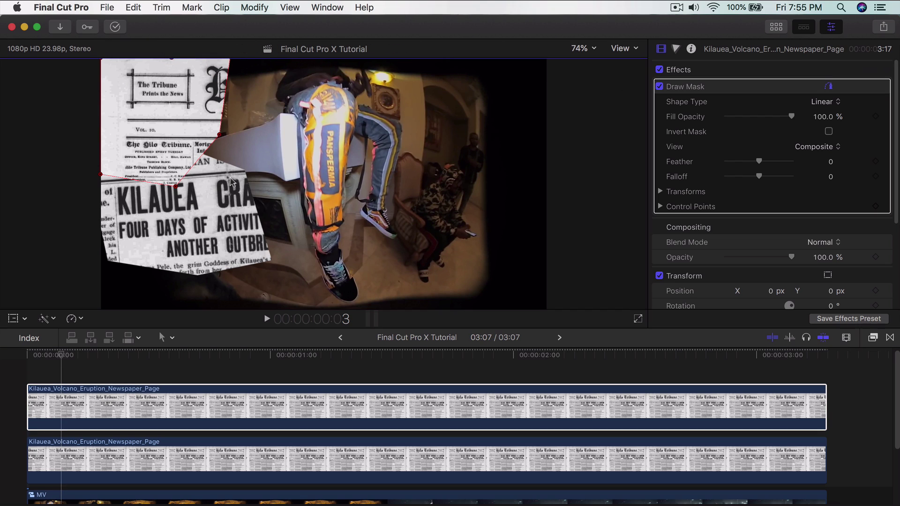
Duplicate the KILAUEA clip and place a newly masked part in the frame's lower-left corner at X -1400.8 px, Y -739.8 px.
click(97, 449)
alt+drag(91, 456, 91, 434)
mouse_move(173, 228)
mouse_down()
mouse_move(206, 232)
mouse_move(452, 141)
mouse_move(395, 120)
mouse_move(380, 137)
mouse_up()
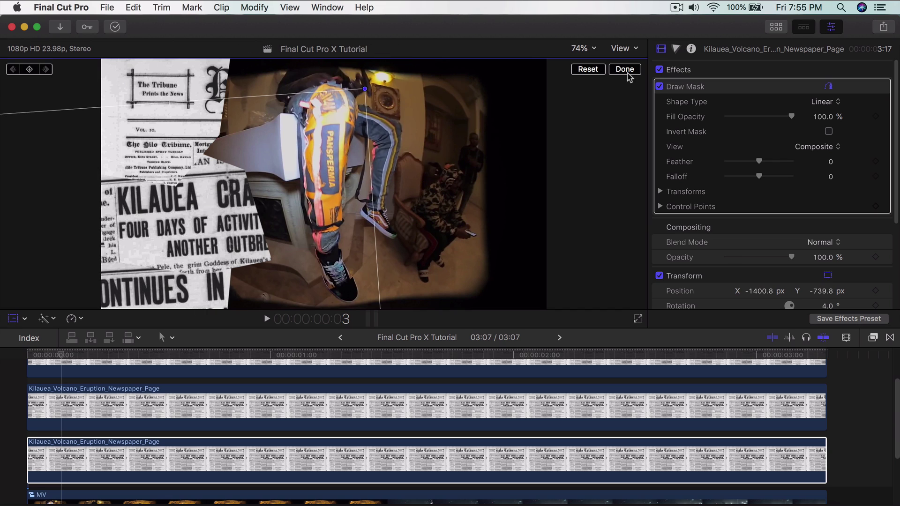
click(627, 74)
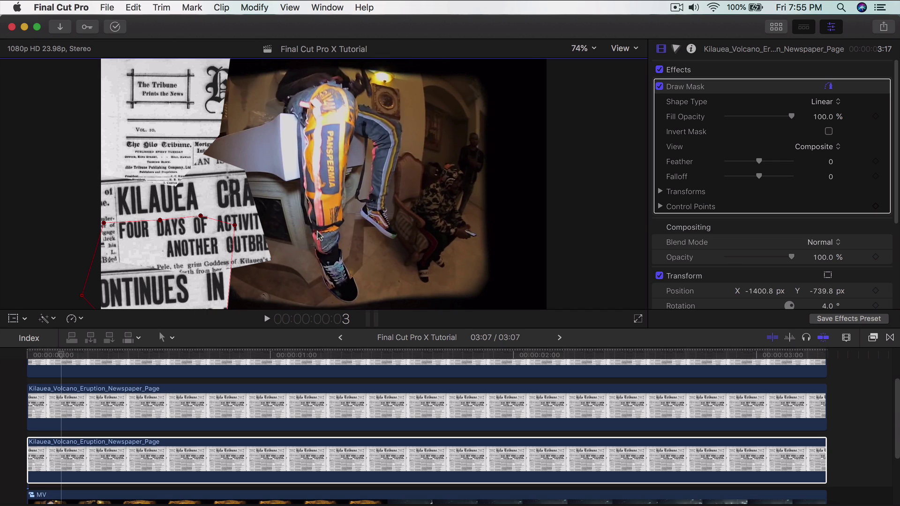
Duplicate the lowest newspaper clip and shift the copy's mask to the right over the word ERUPTION.
scroll(111, 415, up, 3)
click(76, 406)
scroll(100, 451, down, 3)
click(88, 449)
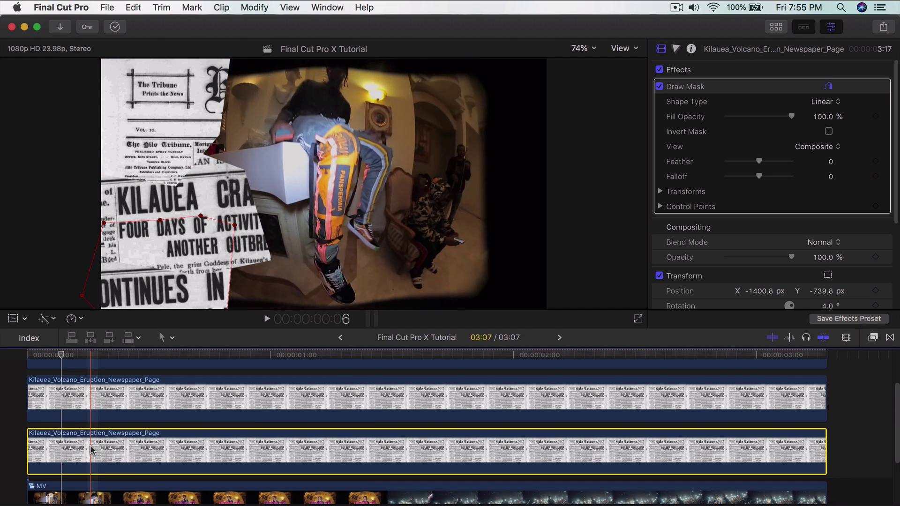
mouse_move(91, 449)
mouse_down()
mouse_move(88, 420)
mouse_move(88, 428)
mouse_up()
mouse_move(182, 261)
mouse_down()
mouse_move(368, 180)
mouse_move(287, 116)
mouse_move(247, 173)
mouse_move(340, 171)
mouse_move(357, 156)
mouse_move(337, 244)
mouse_move(286, 281)
mouse_move(276, 277)
mouse_move(281, 282)
mouse_up()
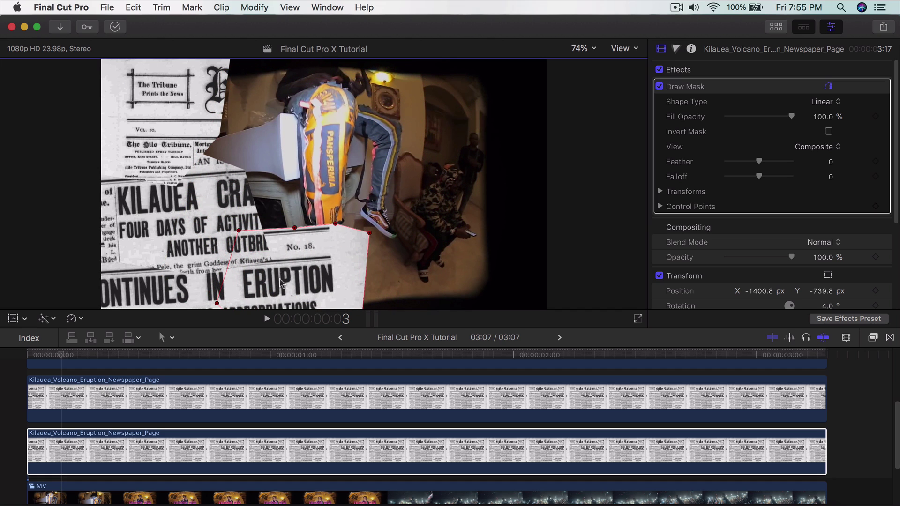
Move the ERUPTION piece with Transform to the frame's right side at X -480.0 px, Y -393.1 px.
click(11, 319)
drag(269, 229, 482, 153)
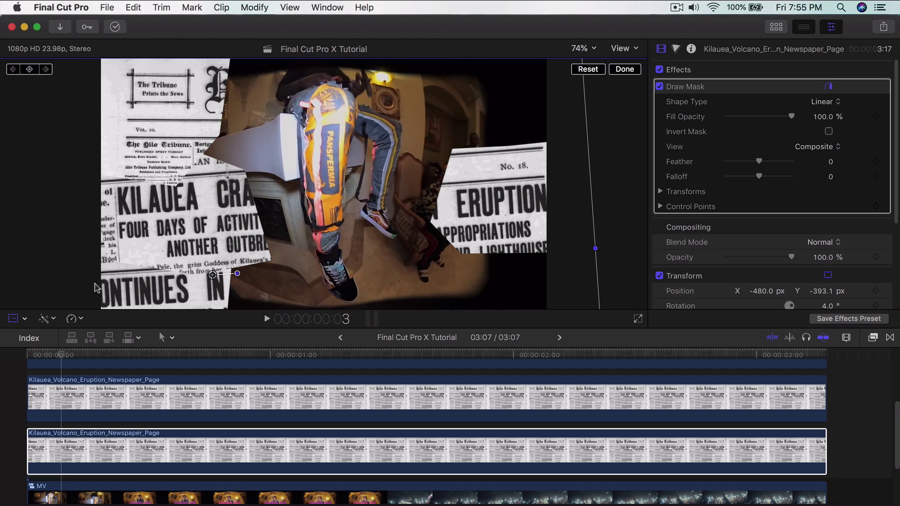
click(611, 72)
Shift the right-hand piece's mask down and left over another part of the page and adjust its corner points.
mouse_move(450, 183)
mouse_down()
mouse_move(419, 165)
mouse_move(339, 192)
mouse_move(342, 281)
mouse_move(382, 269)
mouse_move(392, 275)
mouse_move(386, 261)
mouse_up()
mouse_move(332, 223)
mouse_down()
mouse_move(396, 193)
mouse_move(385, 227)
mouse_up()
drag(311, 295, 323, 270)
drag(429, 216, 424, 226)
drag(463, 226, 443, 253)
Place the HONOLULU GETS piece beside the left-hand pieces at X -1050.8 px, Y 13.2 px, rotated 7.4°.
click(15, 319)
drag(401, 283, 270, 169)
drag(106, 159, 129, 155)
drag(276, 150, 276, 144)
drag(320, 124, 320, 151)
click(624, 69)
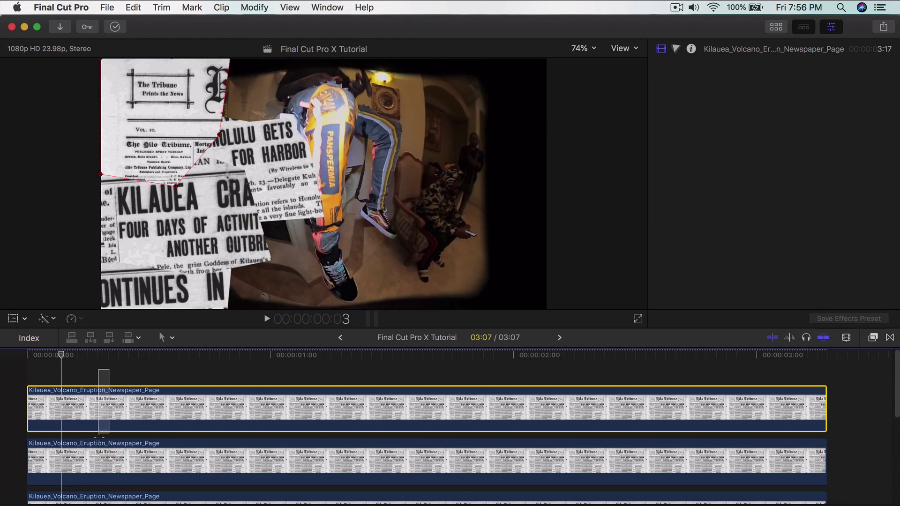
Select all four newspaper clips and shift them along the timeline to start at frame 11.
drag(99, 438, 170, 422)
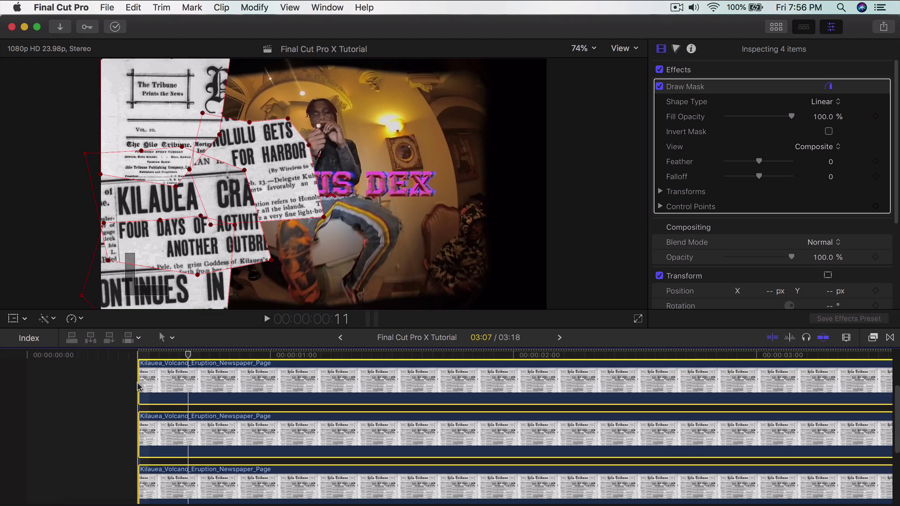
scroll(138, 380, up, 3)
Add Draw Mask keyframes for Position and Control Points at the start of the newspaper clips.
click(140, 374)
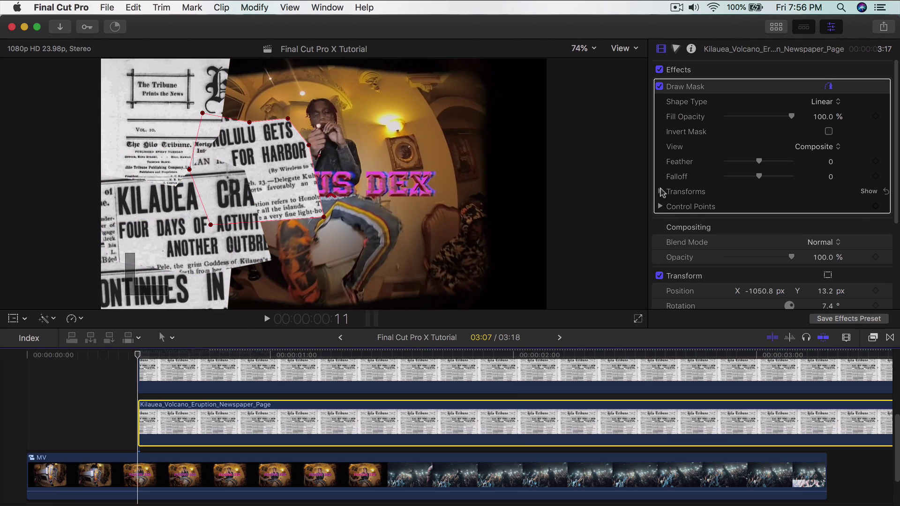
click(661, 192)
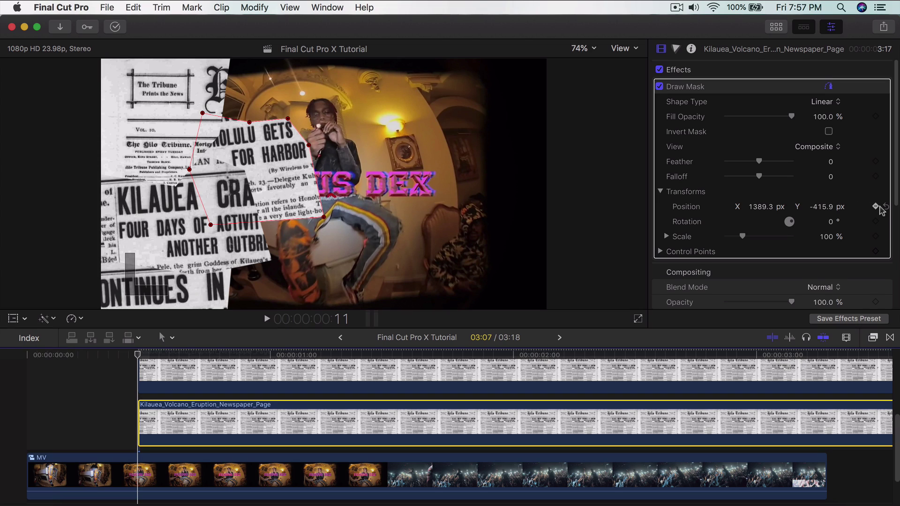
click(685, 196)
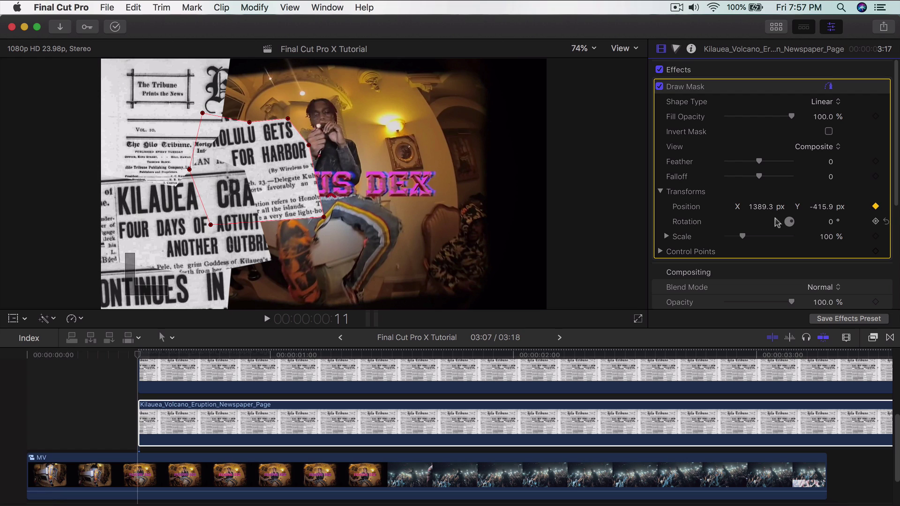
click(670, 195)
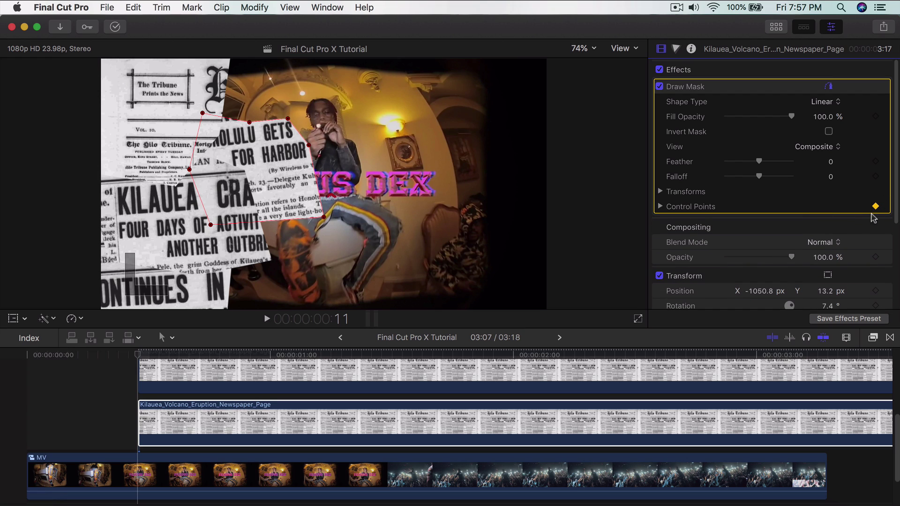
click(157, 392)
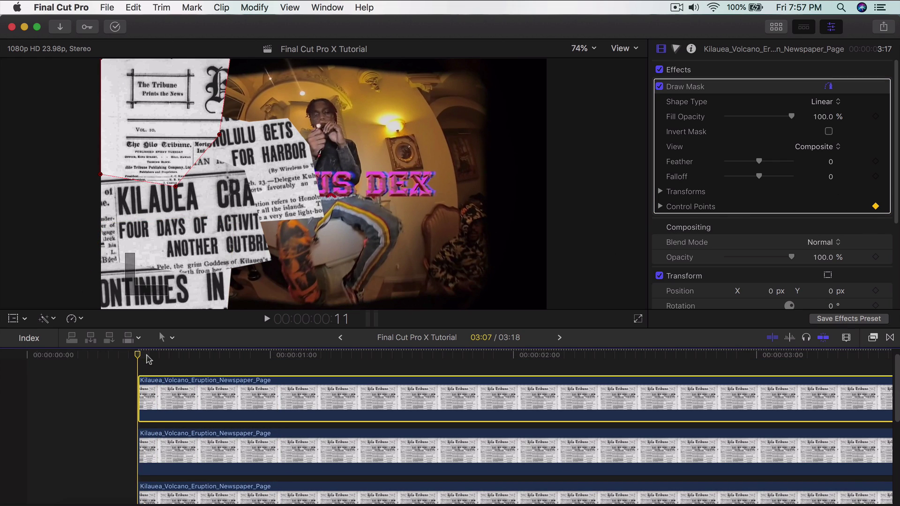
Advance the playhead four frames to frame 15 and split the lowest newspaper clip there.
key(Right)
key(Right)
key(Right)
key(Right)
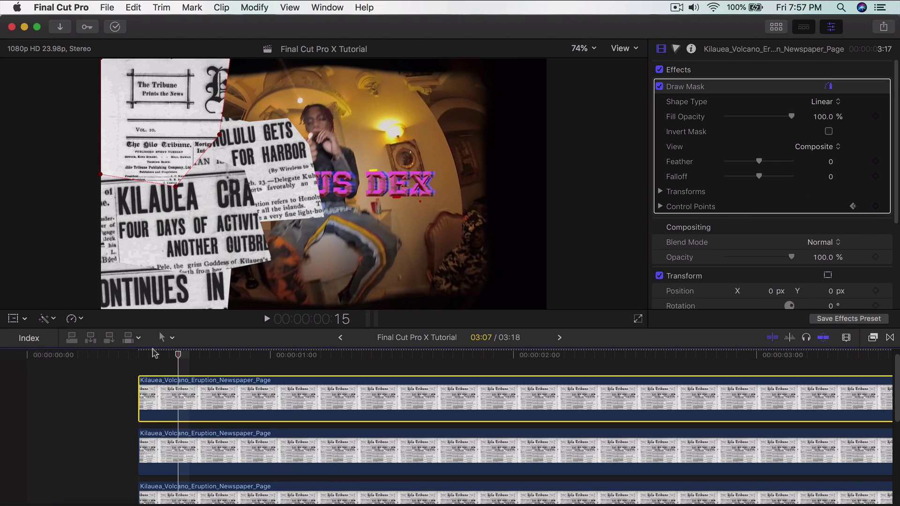
scroll(177, 370, down, 3)
click(182, 435)
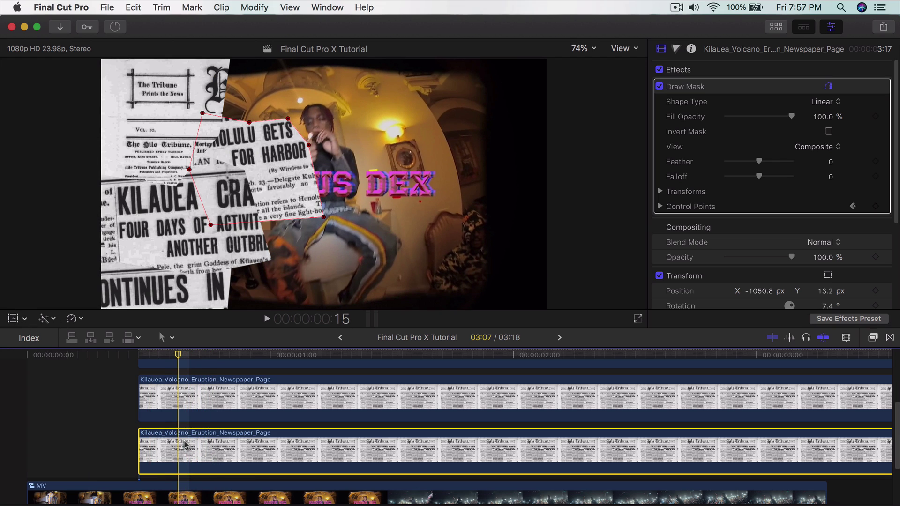
key(super+b)
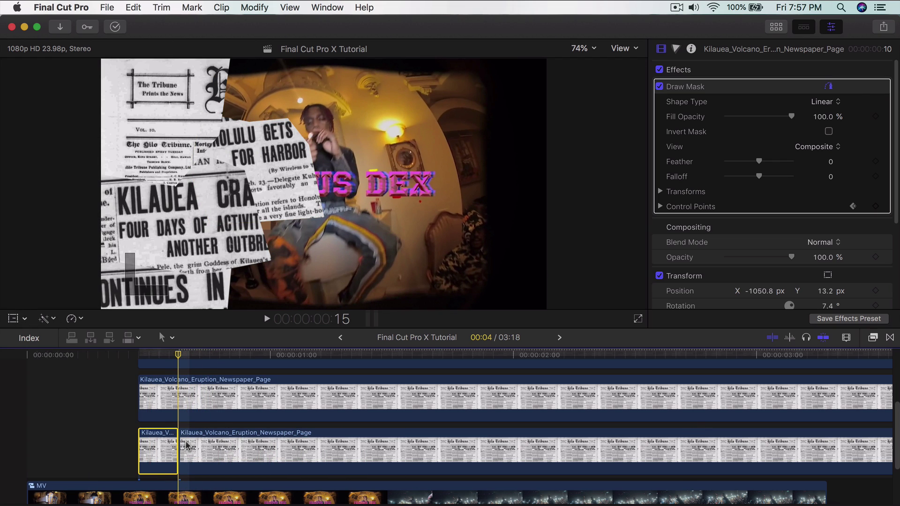
Rotate the split clip's second part to -5.2°, position it at X -739.1 px, Y 117.5 px, and move its mask to the Harbor Bill Passes text.
click(187, 444)
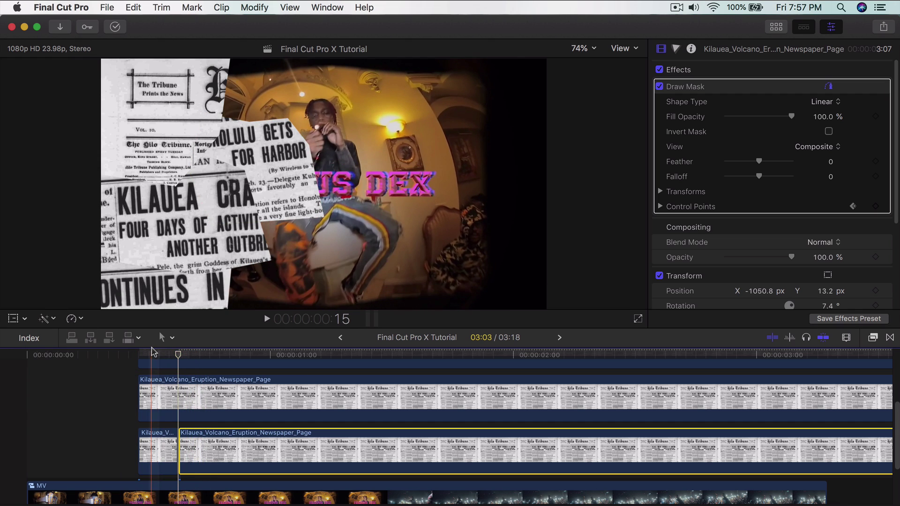
click(13, 321)
drag(264, 192, 338, 191)
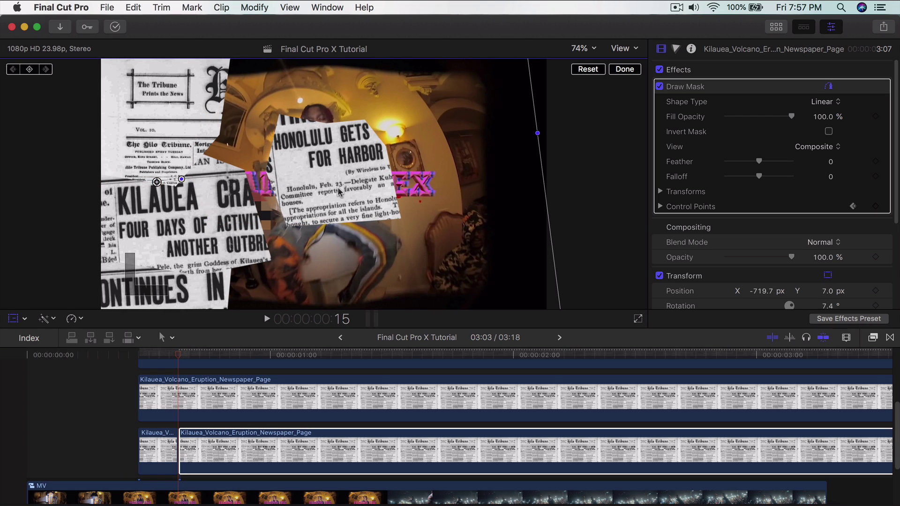
drag(181, 178, 181, 185)
mouse_move(320, 199)
mouse_down()
mouse_move(317, 172)
mouse_move(450, 115)
mouse_move(473, 154)
mouse_move(469, 252)
mouse_move(439, 262)
mouse_up()
click(625, 70)
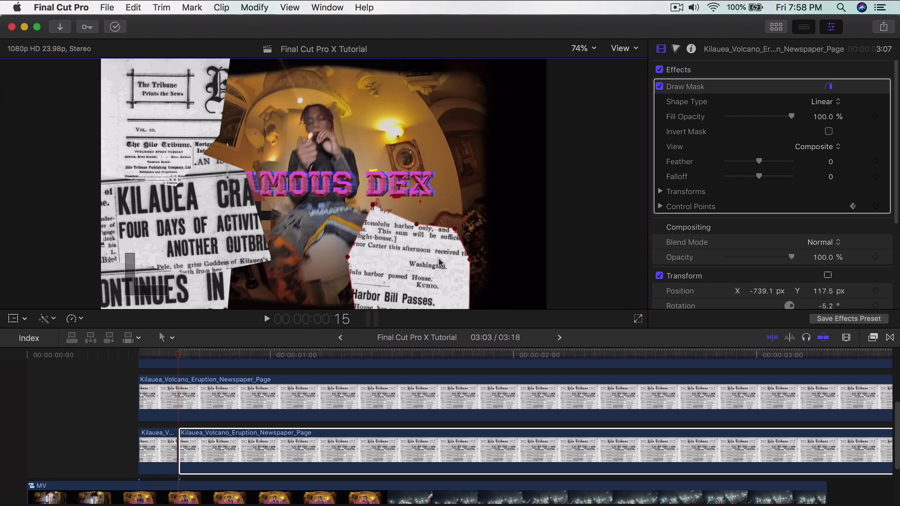
Move the Harbor Bill Passes piece back beside the left-hand pieces at X -1134.5 px, Y 483.0 px.
click(13, 319)
drag(375, 269, 283, 184)
click(625, 66)
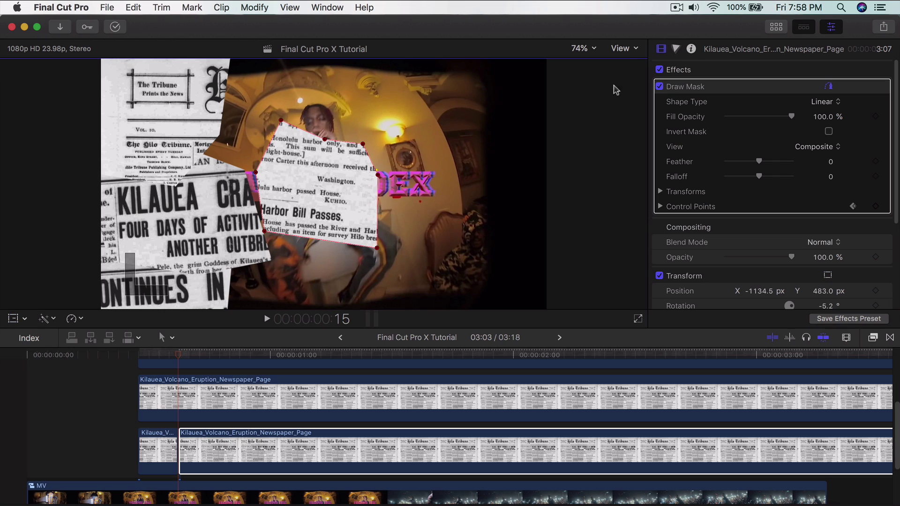
Split the newspaper clip directly above the lowest one at frame 15, in line with the existing cut.
click(148, 355)
drag(145, 359, 187, 357)
click(190, 387)
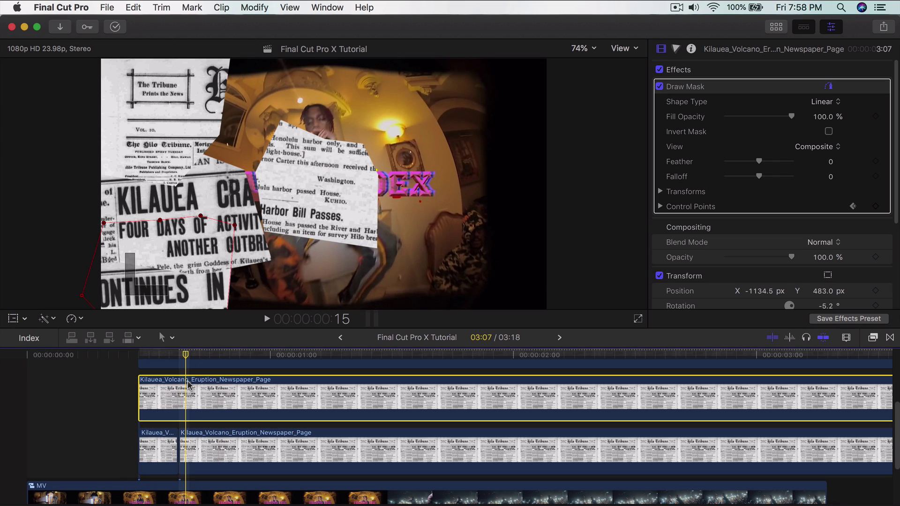
scroll(183, 390, up, 1)
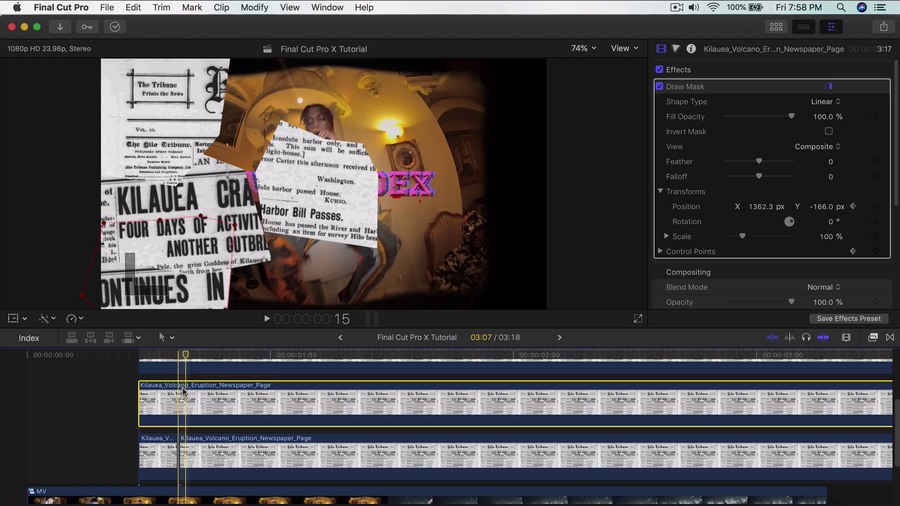
key(super+b)
Move the piece of the second-lowest clip's part after frame 15 rightward to X -666.4 px, Y -696.3 px.
click(199, 396)
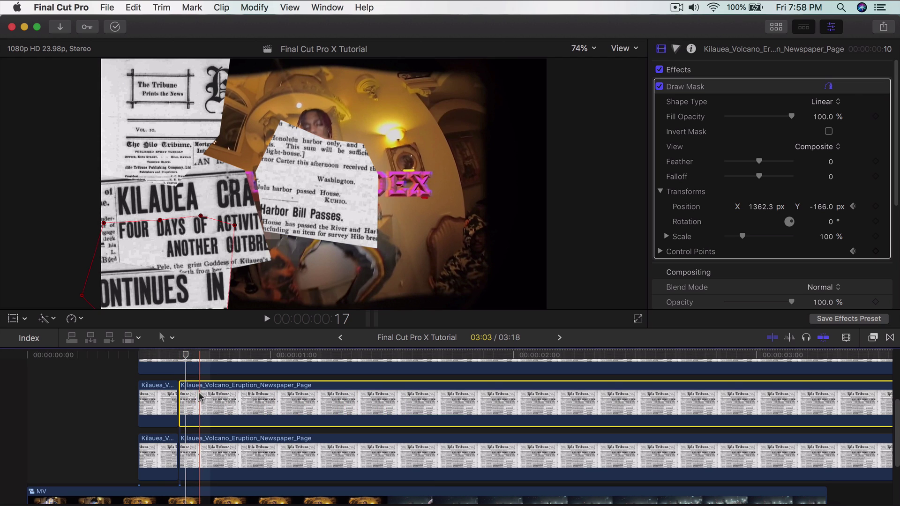
scroll(189, 413, up, 4)
scroll(190, 417, up, 3)
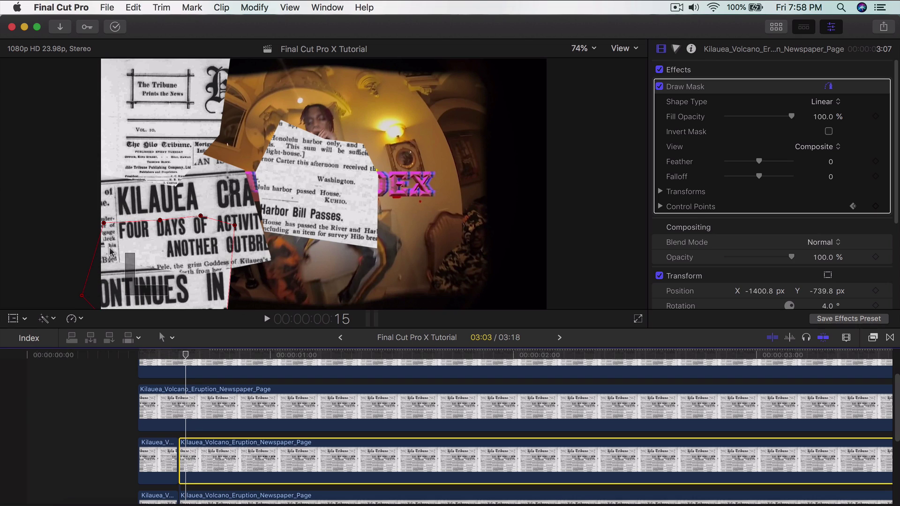
click(12, 320)
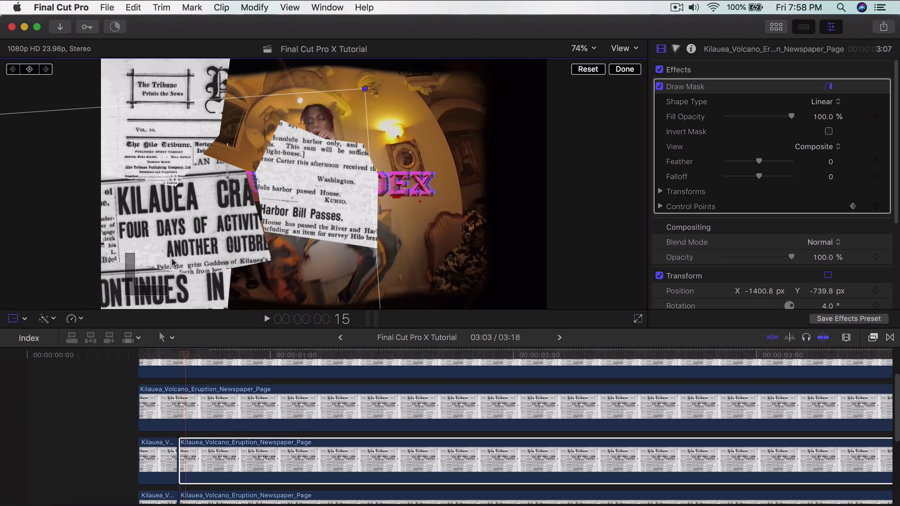
drag(171, 289, 336, 273)
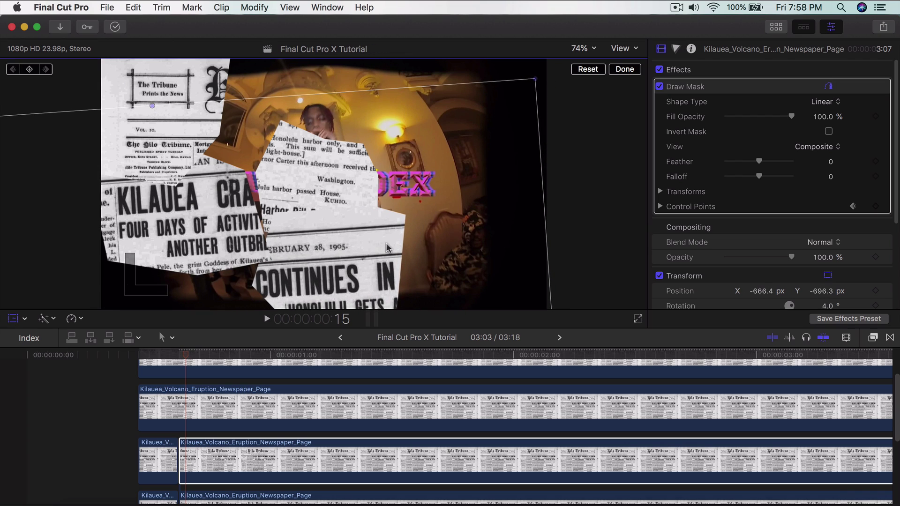
click(625, 69)
click(17, 318)
drag(268, 272, 271, 270)
key(super+z)
Rotate the piece to -5.5° at X -762.2 px, Y -592.9 px, and shift its mask onto the Kilauea Crater headline text.
scroll(754, 244, down, 5)
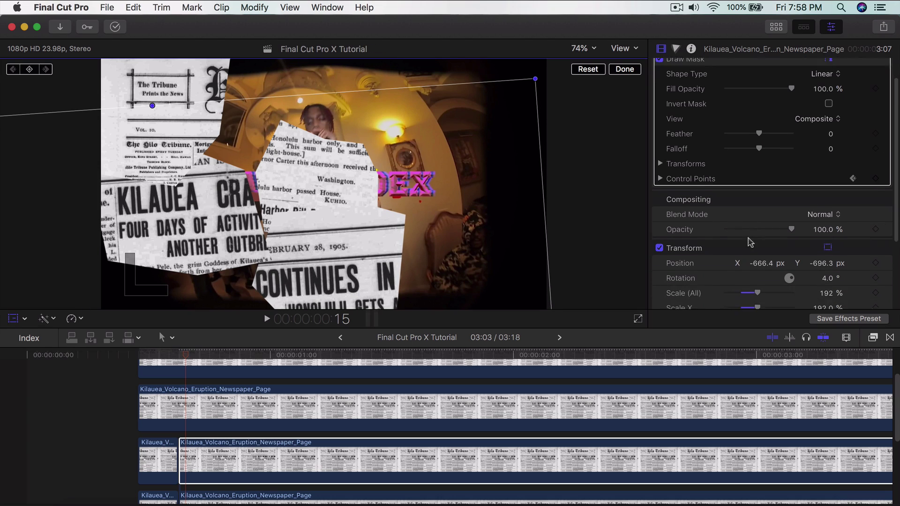
scroll(766, 257, down, 3)
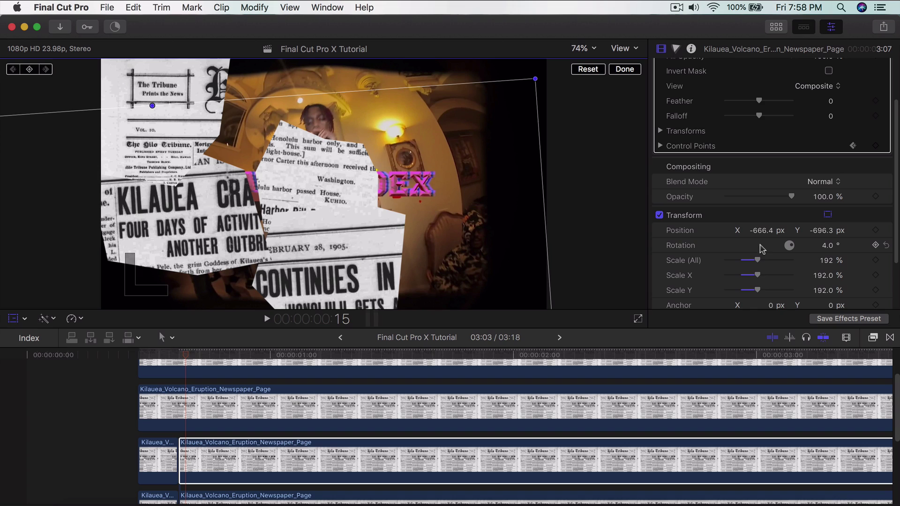
drag(792, 225, 796, 227)
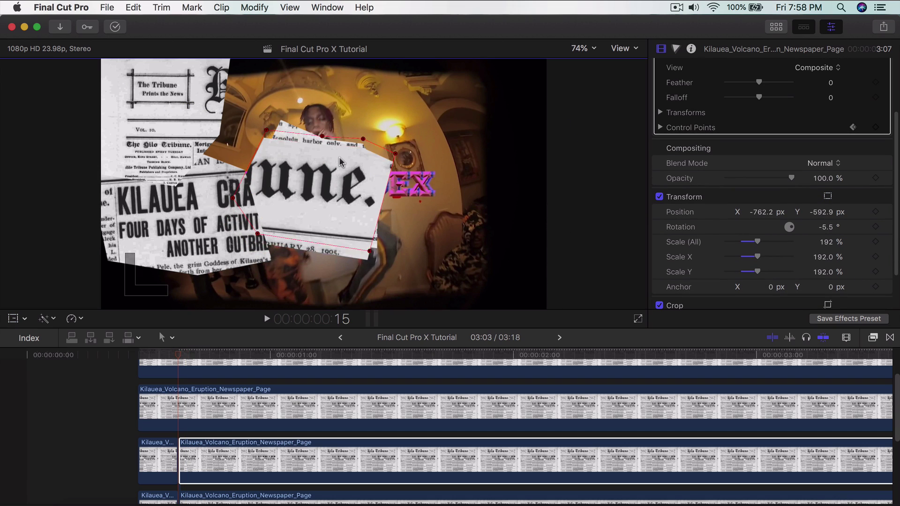
drag(340, 162, 174, 288)
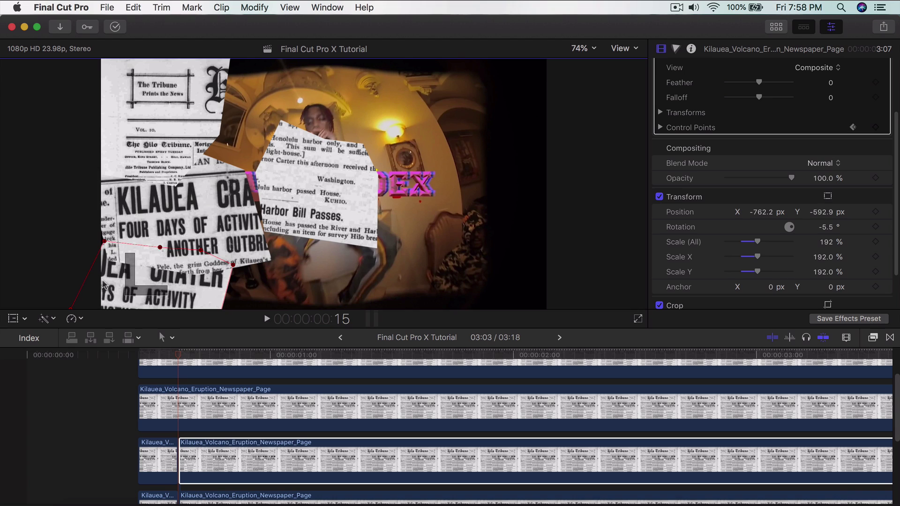
Move the Kilauea Crater piece just below the Harbor Bill Passes piece, at X -376.3 px, Y -482.6 px.
scroll(755, 164, up, 3)
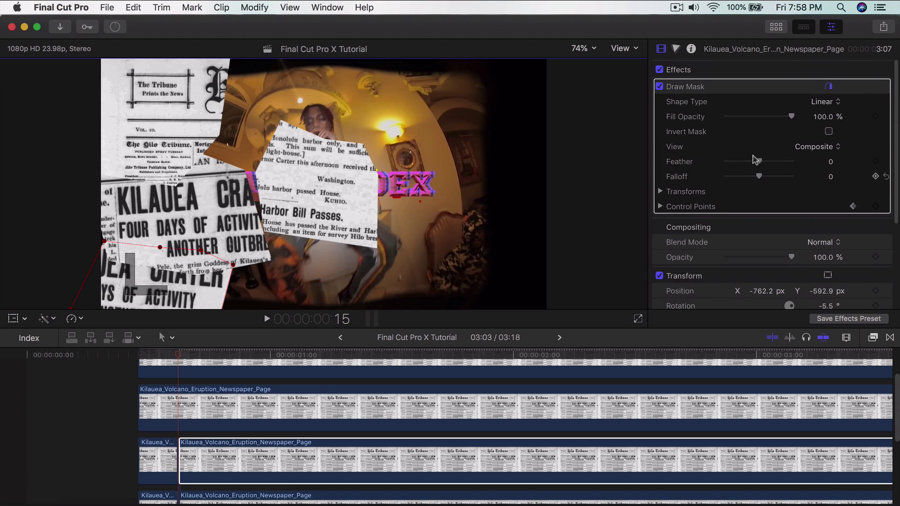
click(13, 318)
drag(167, 283, 330, 255)
click(13, 318)
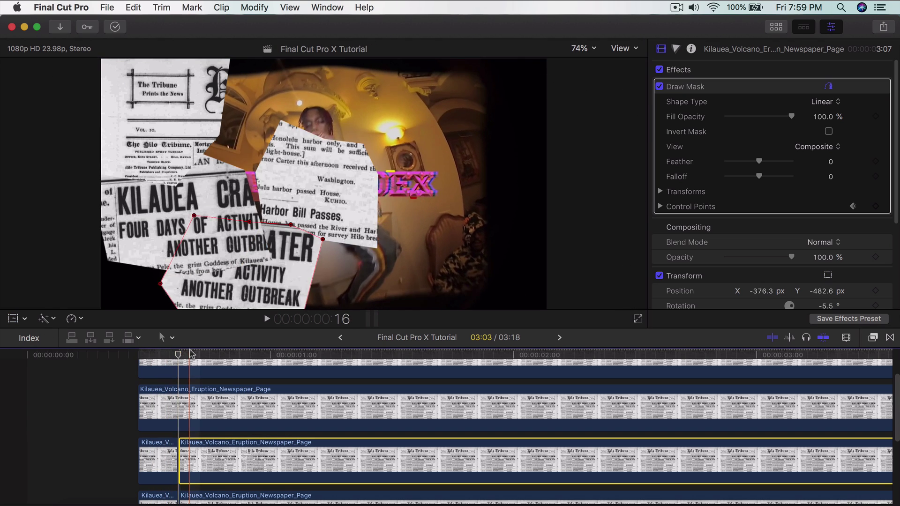
Reposition the third-lowest clip's part after frame 15 and reshape its mask around a different area of the newspaper text.
click(13, 318)
mouse_move(193, 204)
mouse_down()
mouse_move(271, 194)
mouse_move(377, 218)
mouse_move(176, 206)
mouse_up()
click(631, 48)
drag(249, 255, 209, 223)
drag(175, 269, 153, 224)
drag(160, 142, 158, 167)
drag(119, 145, 134, 171)
drag(63, 148, 98, 162)
drag(222, 165, 195, 167)
Scale the third-lowest piece to 267% and place its foreclosure notice text directly above the Kilauea Crater piece.
scroll(787, 300, down, 3)
drag(757, 267, 769, 267)
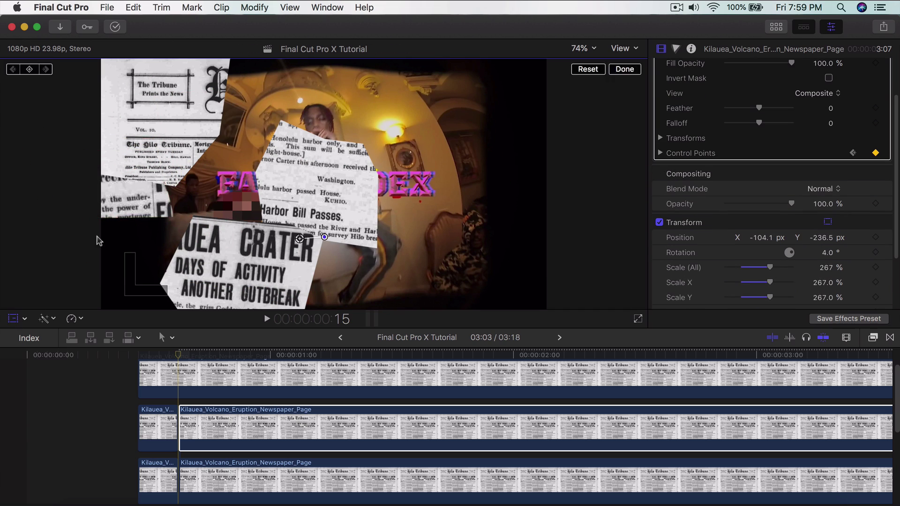
click(15, 319)
drag(135, 201, 275, 219)
click(631, 49)
drag(162, 150, 180, 175)
Split the top newspaper clip at frame 15 and move its second part's Tribune piece to X 384.4 px, Y -2.3 px.
key(cmd+b)
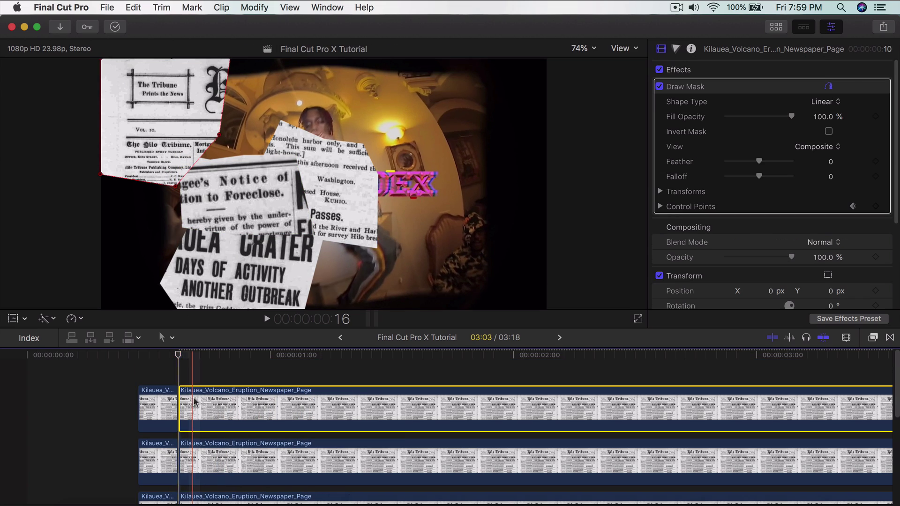
click(13, 319)
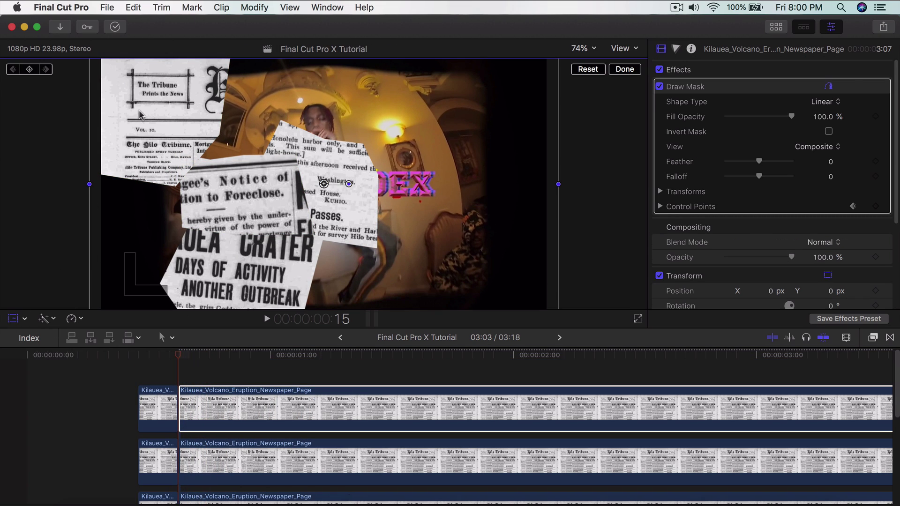
drag(139, 102, 262, 104)
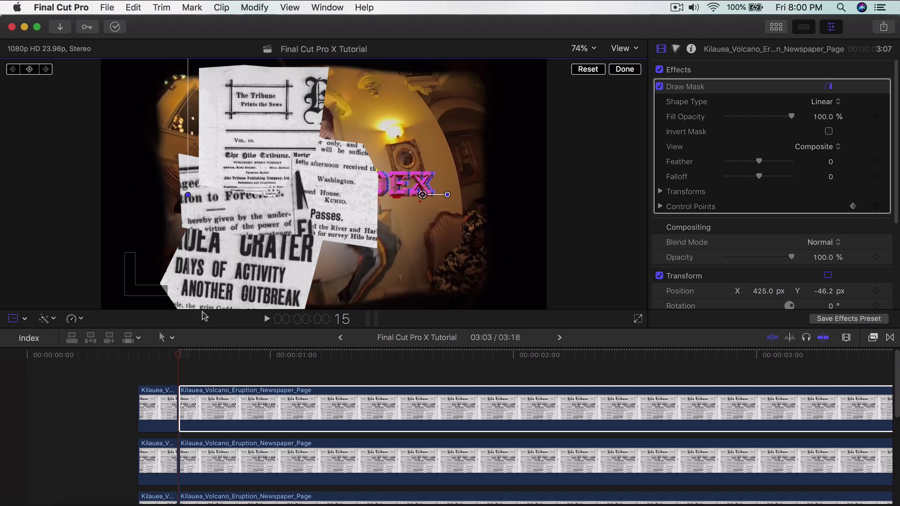
drag(262, 135, 253, 153)
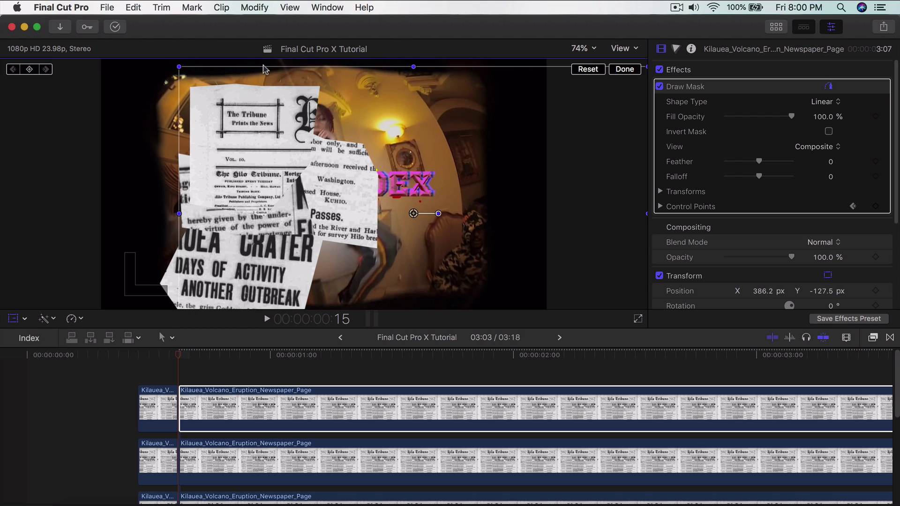
mouse_move(264, 99)
mouse_down()
mouse_move(266, 126)
mouse_move(265, 113)
mouse_up()
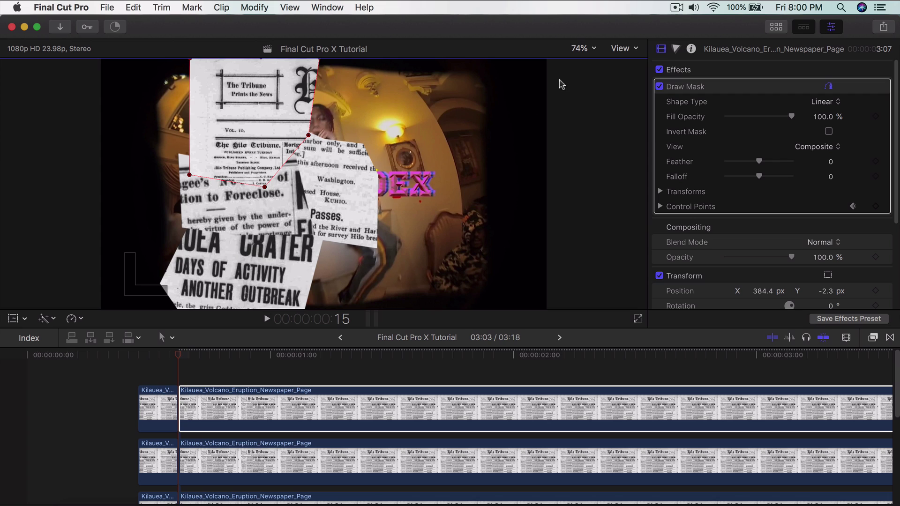
Rotate the top piece to 5.7° at X -263.8 px, Y 22.8 px, and reshape its mask around the Tribune masthead and crater headline.
mouse_move(261, 96)
mouse_down()
mouse_move(446, 104)
mouse_move(274, 107)
mouse_up()
click(15, 320)
drag(292, 178, 293, 175)
click(624, 68)
drag(211, 178, 207, 147)
right_click(226, 155)
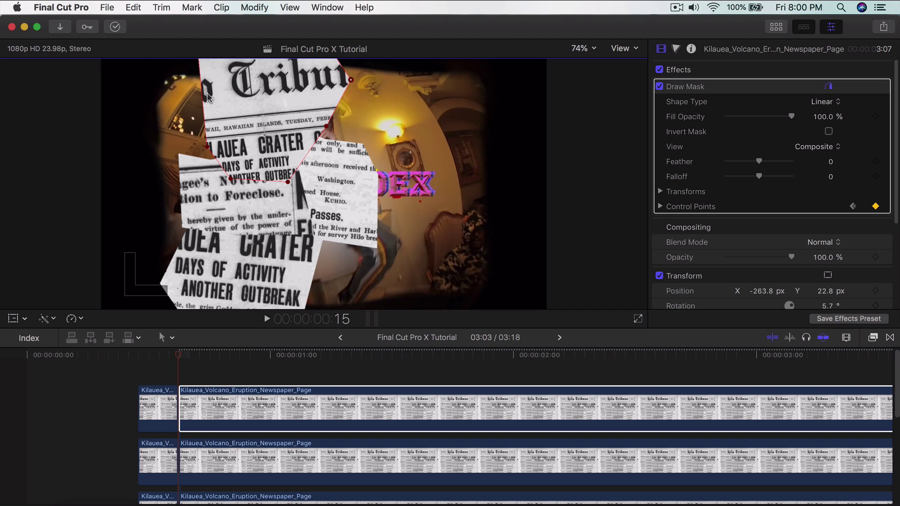
drag(190, 139, 207, 117)
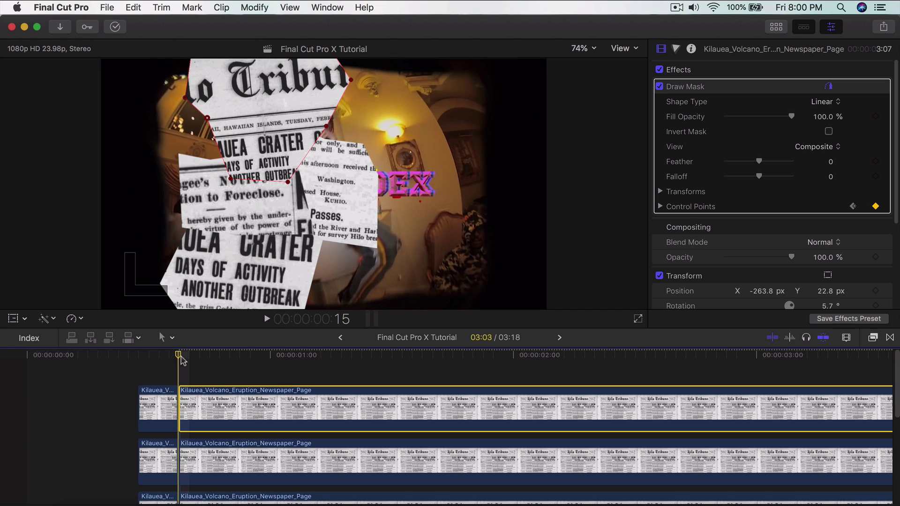
Advance the playhead three frames to frame 18 and split the lowest newspaper clip there.
click(177, 357)
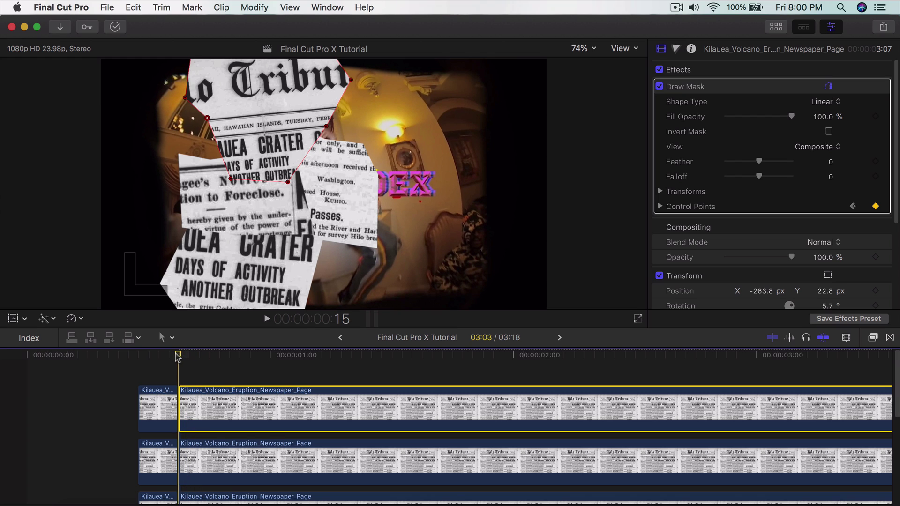
key(Right)
key(Left)
key(Left)
key(Right)
key(Right)
key(Right)
scroll(235, 398, down, 1)
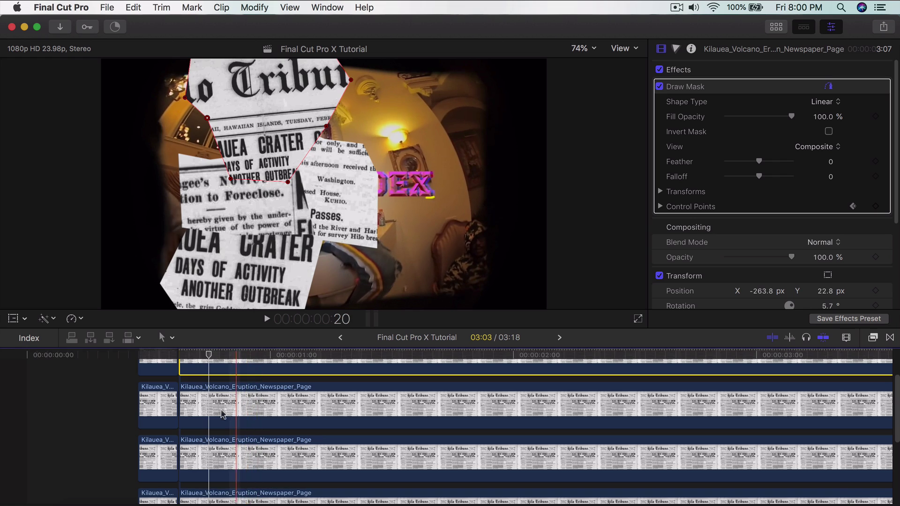
click(212, 443)
key(super+b)
Move the piece of the lowest clip's part after frame 18 farther right across the frame.
click(224, 445)
scroll(222, 443, up, 1)
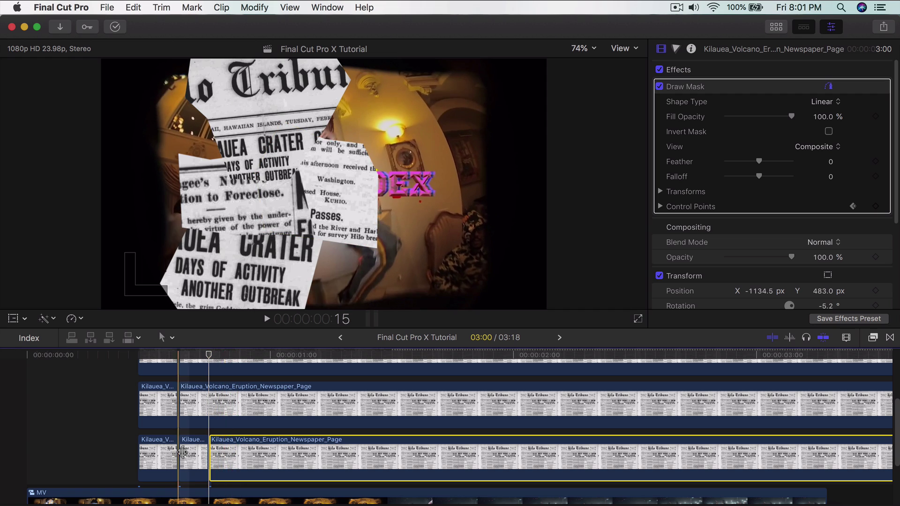
key(shift+t)
drag(331, 195, 407, 200)
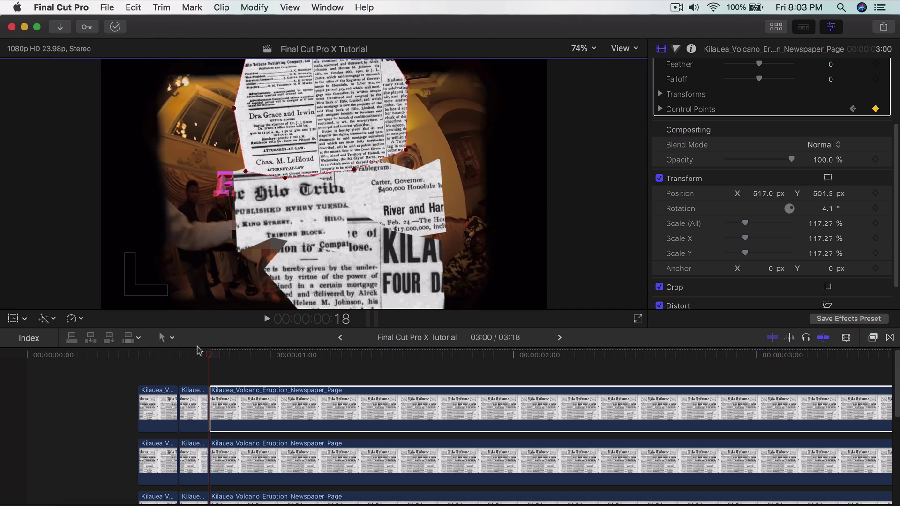
Advance the playhead to frame 22 and split the lowest newspaper clip there.
mouse_move(199, 350)
mouse_down()
mouse_move(179, 355)
mouse_move(238, 356)
mouse_move(132, 357)
mouse_move(224, 356)
mouse_move(212, 353)
mouse_up()
key(Right)
key(Right)
key(Right)
key(Right)
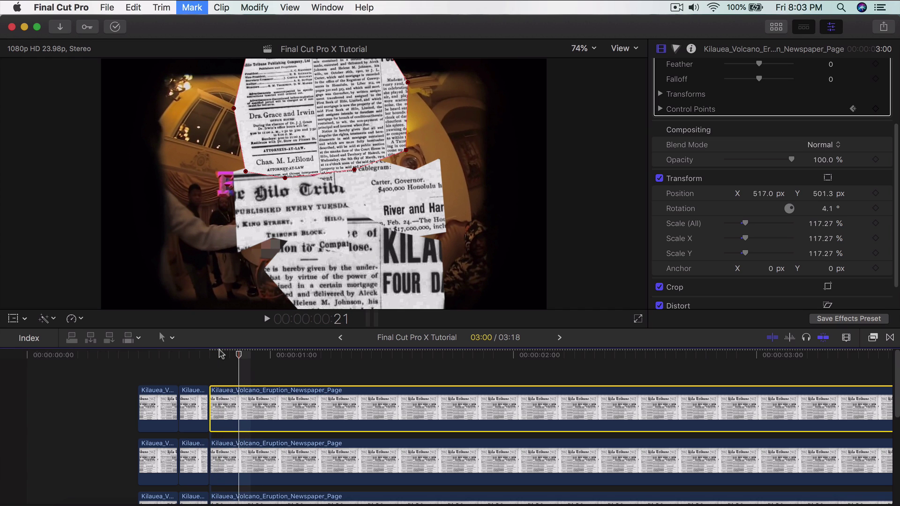
scroll(309, 413, down, 5)
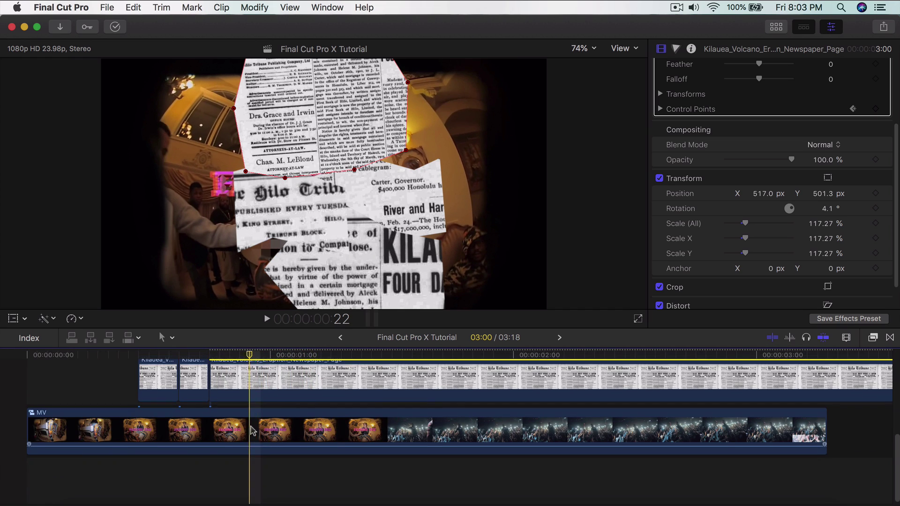
click(252, 395)
scroll(252, 396, up, 3)
key(super+b)
Split the newspaper clips stacked above the lowest one at frame 22, in line with its cut.
click(252, 393)
scroll(254, 403, up, 2)
key(super+b)
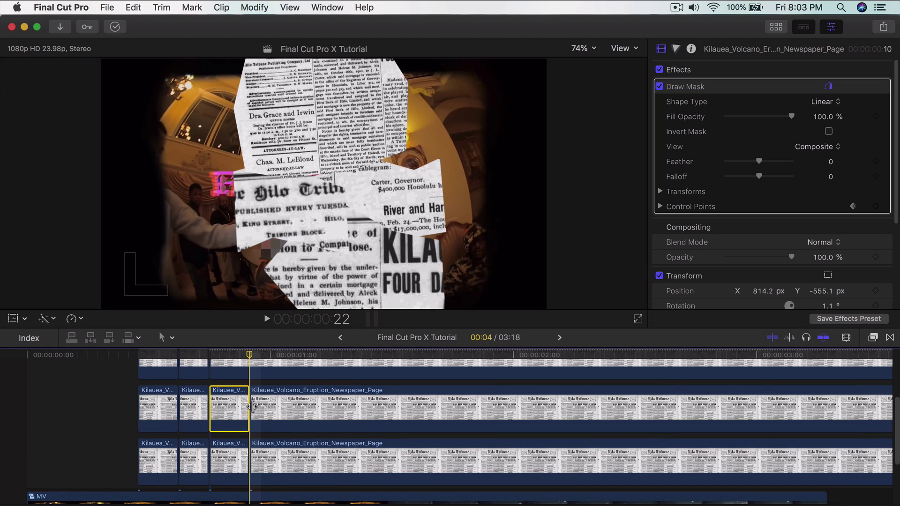
scroll(253, 406, up, 2)
click(253, 397)
scroll(254, 398, up, 1)
key(super+b)
scroll(251, 377, up, 2)
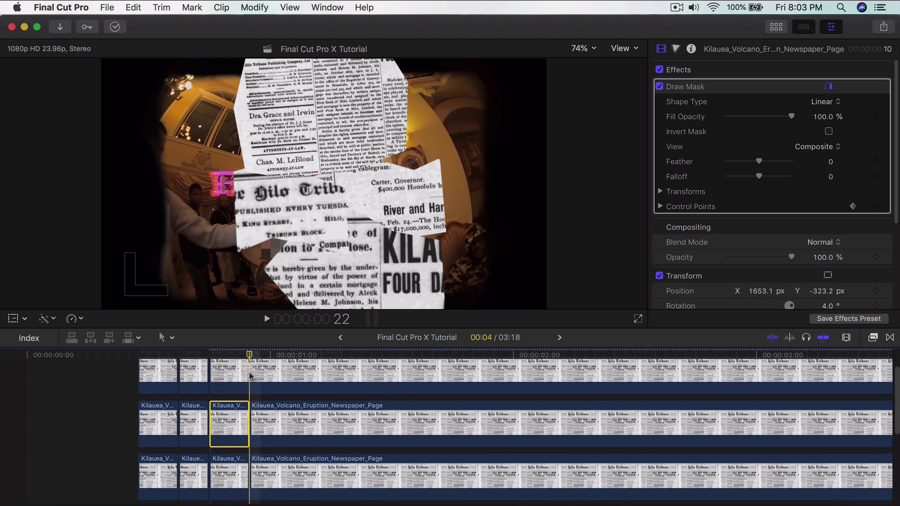
Move the River and Harbor piece of the lowest clip's part after frame 22 to X -139.3 px, Y 349.4 px.
scroll(253, 389, down, 4)
click(261, 397)
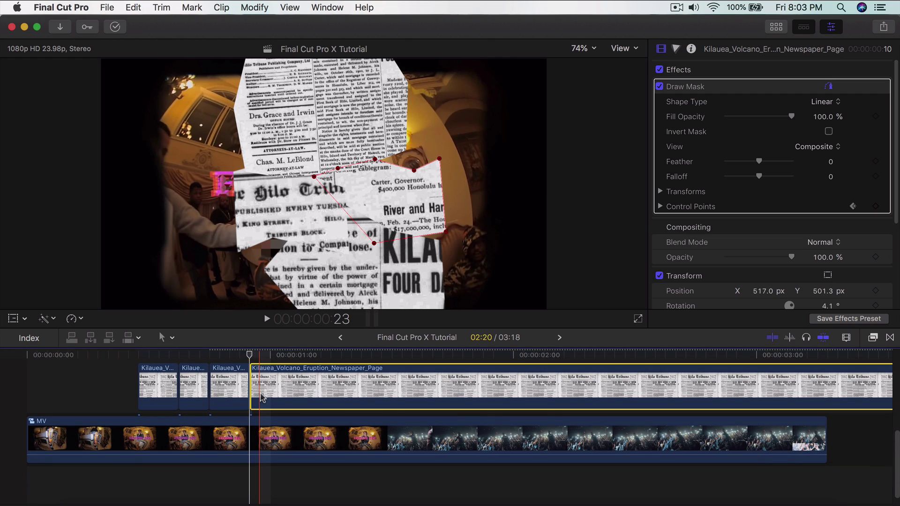
scroll(262, 397, up, 4)
scroll(267, 402, down, 2)
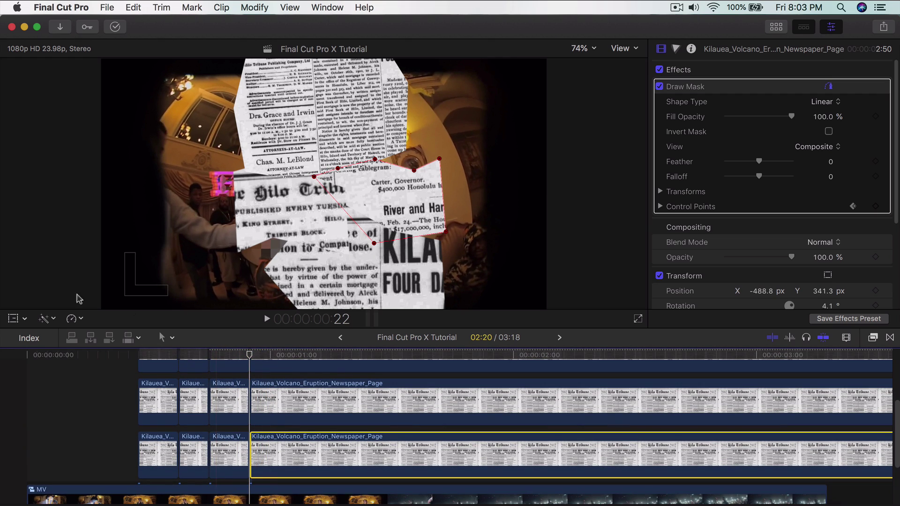
click(13, 319)
drag(387, 206, 471, 209)
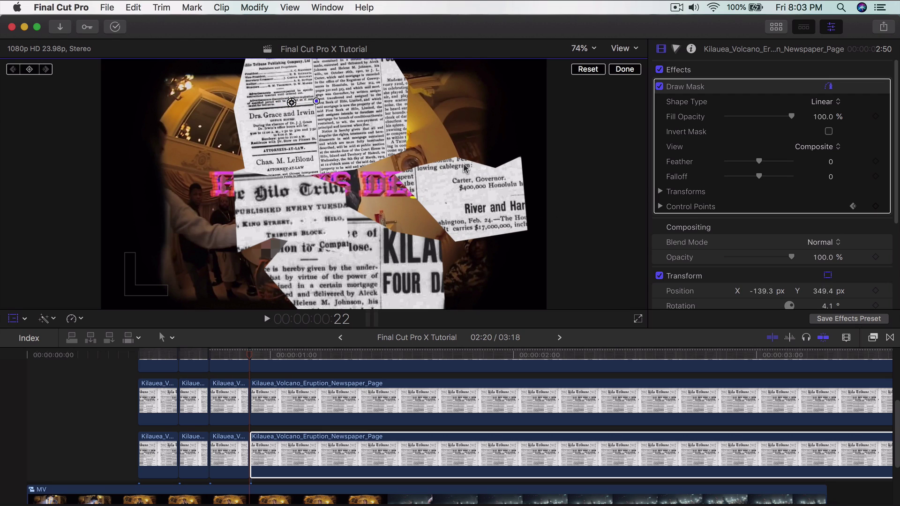
Adjust the lowest piece and its mask so that it frames the Harbor headline on the right side of the picture.
key(shift+t)
click(625, 69)
drag(469, 204, 471, 109)
drag(471, 109, 473, 195)
Move the second-lowest piece and its mask so that it shows The Tribune Prints the News beside the Harbor piece.
drag(356, 281, 388, 182)
click(625, 69)
click(13, 320)
drag(389, 183, 462, 258)
Reposition the third-lowest piece and its mask so that a large-lettered masthead fragment fills the picture's lower right.
scroll(328, 421, up, 5)
click(328, 461)
drag(292, 211, 509, 117)
click(625, 70)
mouse_move(417, 201)
mouse_down()
mouse_move(373, 181)
mouse_move(434, 208)
mouse_up()
click(13, 319)
Move the top clip's part after frame 22 to X 130.5 px, Y 575.1 px, with its mask over the LATER notice text.
click(300, 408)
click(13, 319)
drag(472, 115, 575, 88)
click(625, 69)
drag(460, 94, 614, 136)
click(13, 319)
drag(525, 136, 322, 119)
click(625, 69)
Reshape the top piece's mask into an irregular torn outline around the LATER notice text.
drag(377, 120, 397, 136)
drag(323, 85, 324, 123)
drag(311, 199, 316, 179)
drag(366, 91, 369, 109)
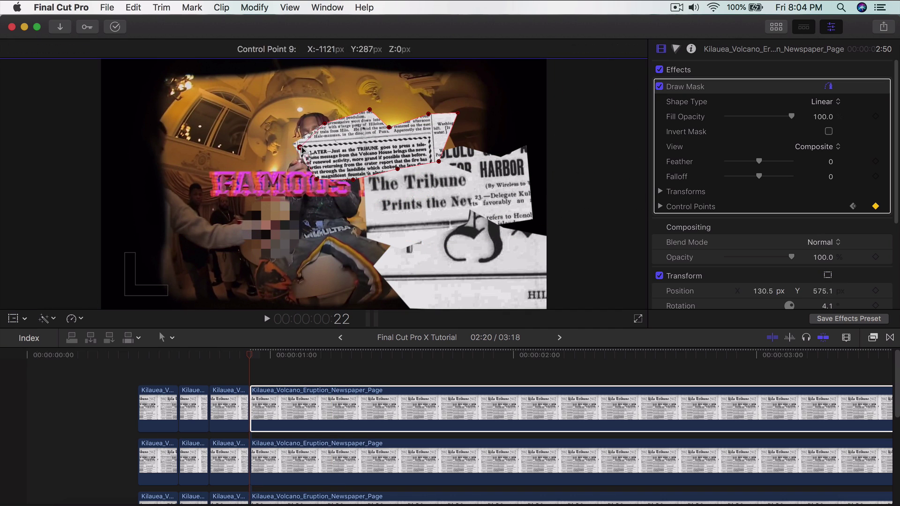
Scale the top piece to 170% and position it at X 189.4 px, Y 734.2 px.
scroll(750, 211, down, 5)
drag(744, 213, 753, 214)
click(12, 319)
drag(408, 141, 421, 103)
click(625, 70)
Pull the lower control points of the top piece's mask downward to overlap The Tribune Prints the News piece.
drag(453, 136, 457, 156)
drag(389, 152, 393, 160)
drag(336, 150, 344, 186)
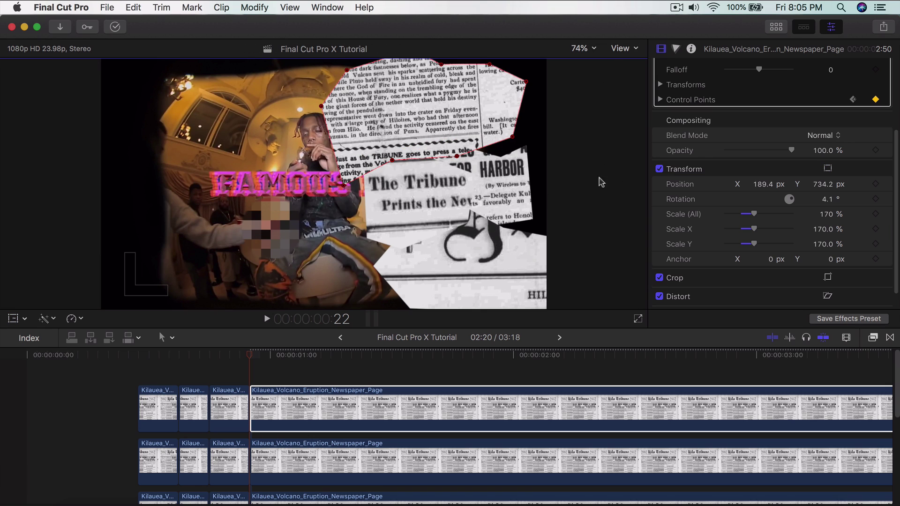
Advance the playhead to 1:01 and split the lowest newspaper clip there.
mouse_move(249, 358)
mouse_down()
mouse_move(131, 366)
mouse_move(257, 358)
mouse_up()
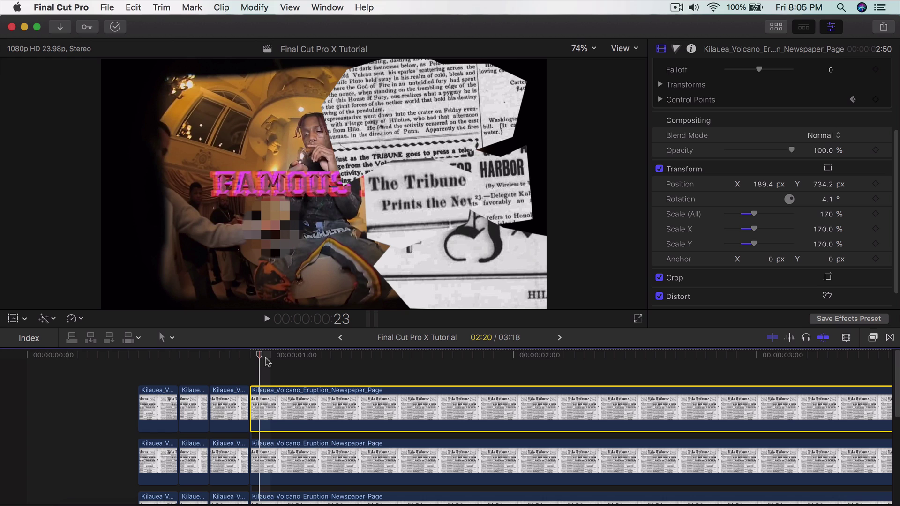
key(Left)
key(Right)
key(Right)
key(Right)
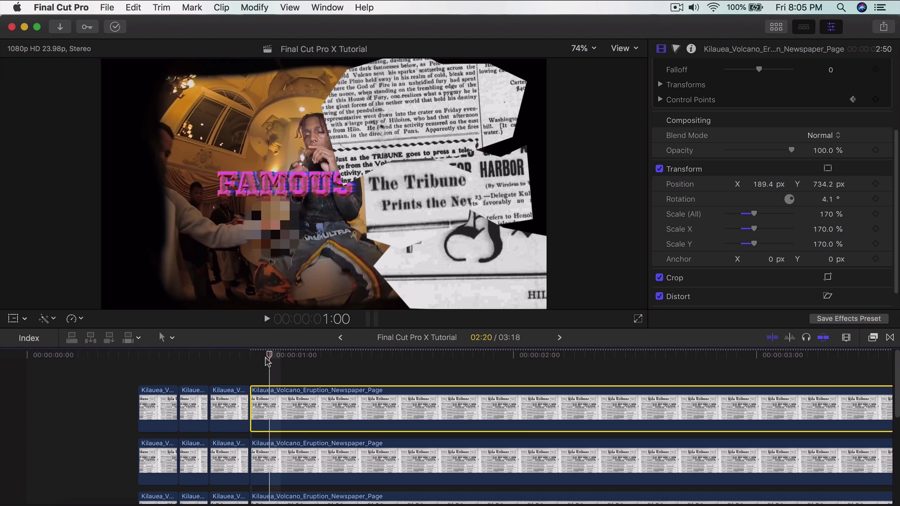
scroll(271, 375, down, 5)
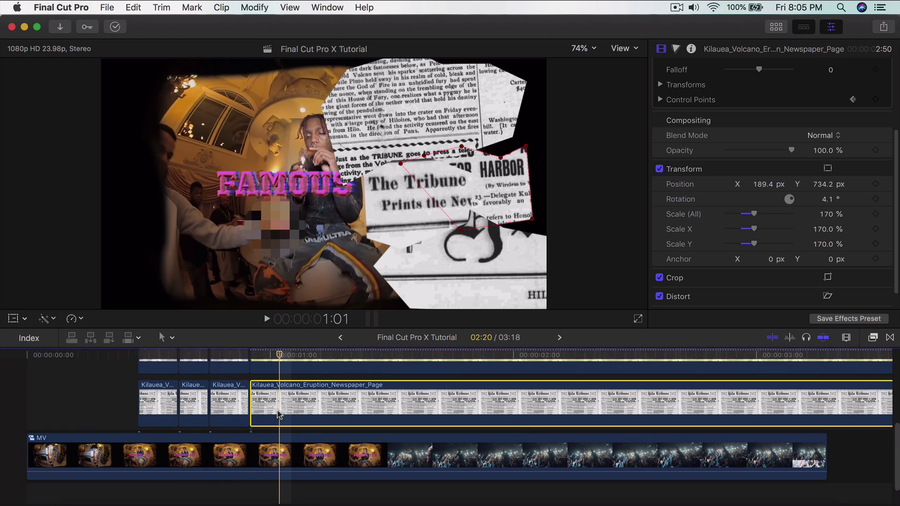
scroll(281, 413, up, 4)
key(super+b)
Split the remaining newspaper clips on every layer at 1:01.
click(281, 411)
key(super+b)
scroll(280, 407, up, 5)
click(280, 394)
key(super+b)
scroll(280, 393, up, 5)
click(280, 393)
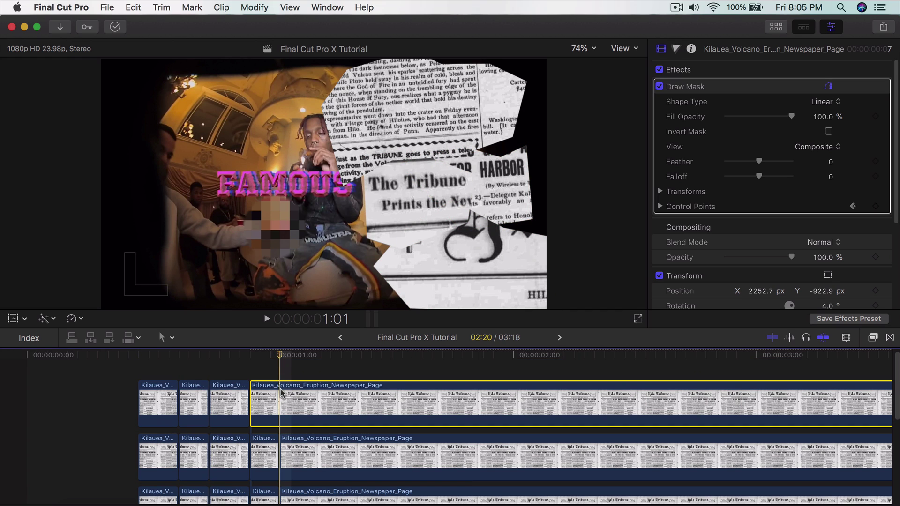
Move the two lowest newspaper pieces after the 1:01 split toward and past the frame's right edge.
scroll(280, 393, down, 5)
click(305, 457)
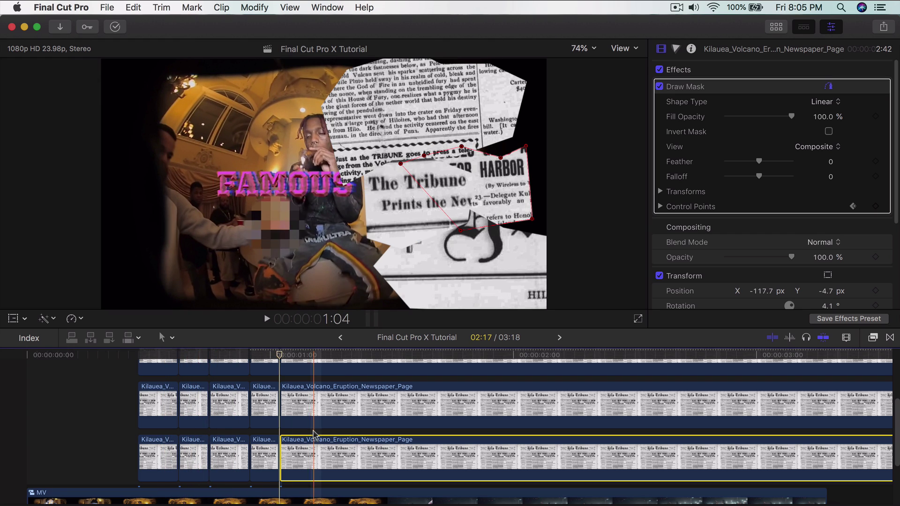
scroll(297, 422, up, 2)
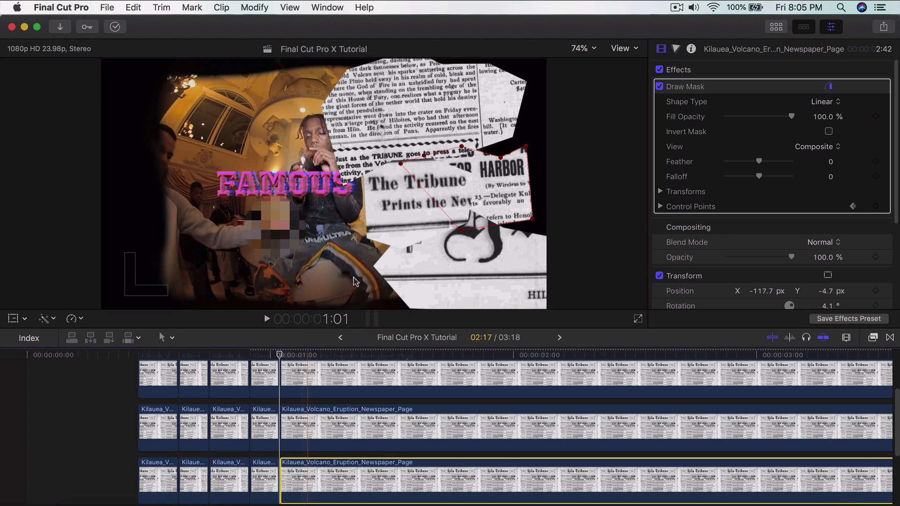
click(13, 318)
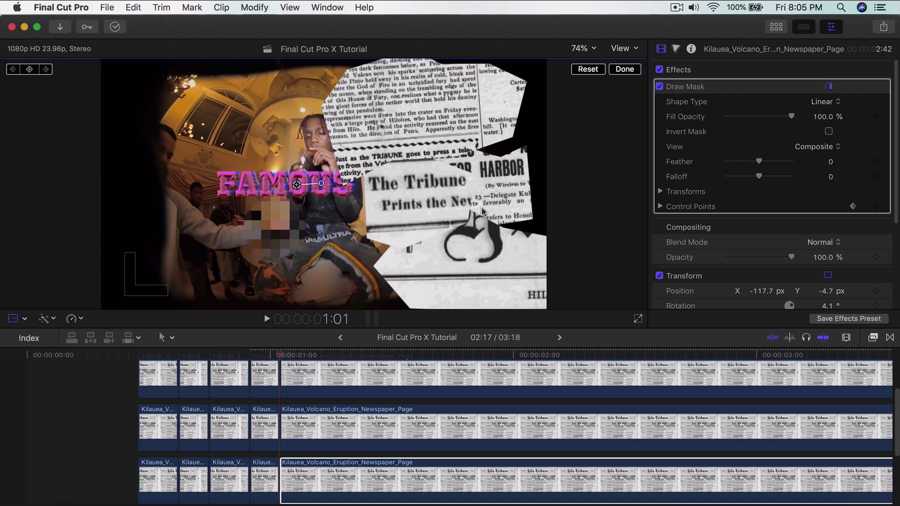
drag(469, 175, 534, 184)
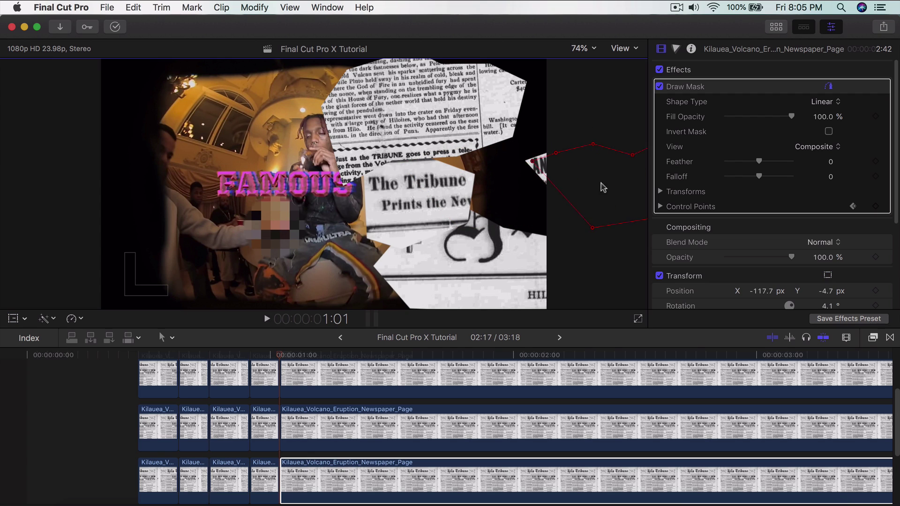
click(342, 420)
drag(452, 287, 603, 298)
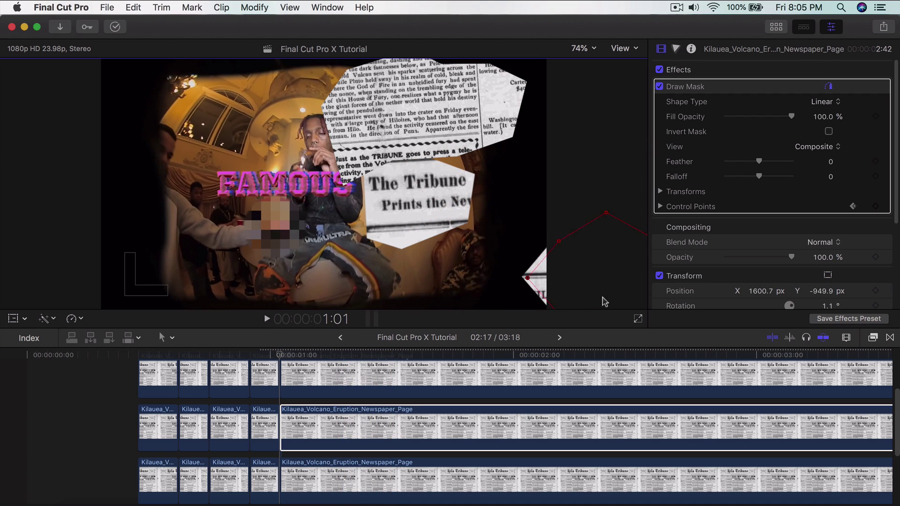
Move The Tribune Prints the News piece and the top piece past the frame's right edge, and play back the transition.
click(313, 377)
scroll(328, 352, up, 5)
drag(418, 191, 619, 194)
click(314, 407)
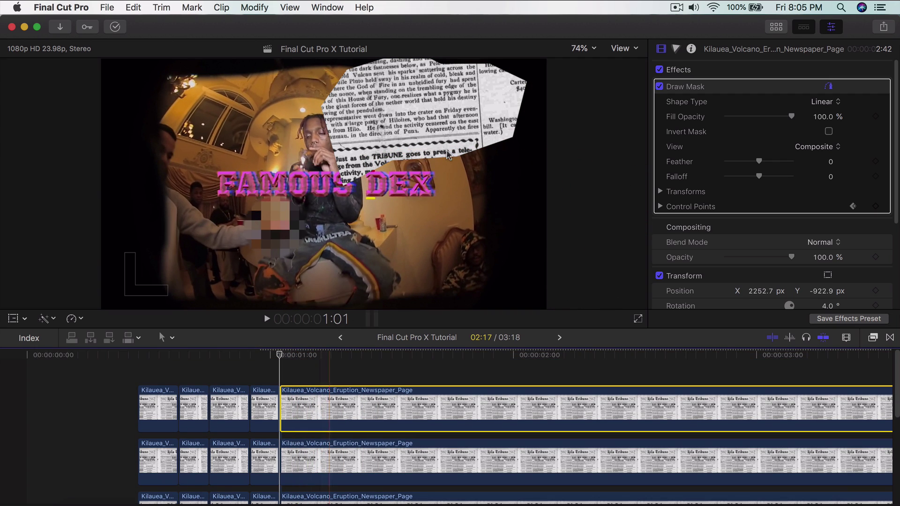
click(300, 398)
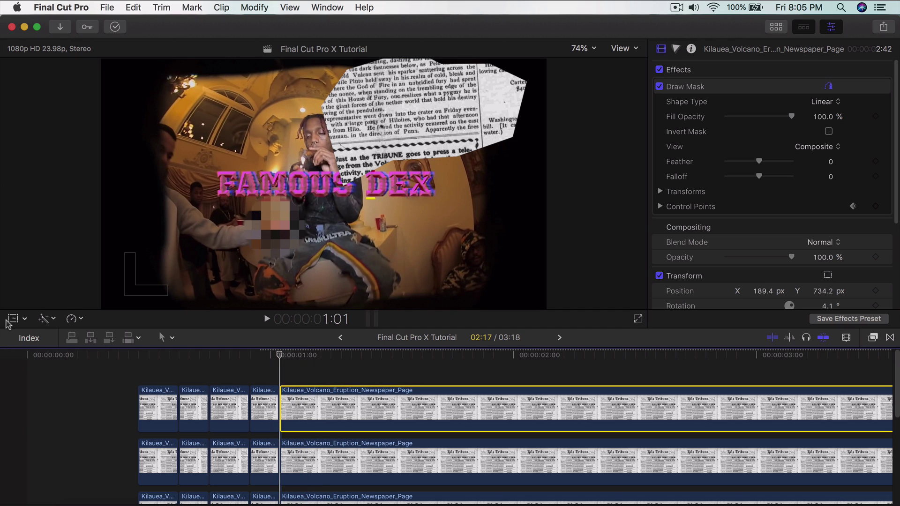
click(706, 85)
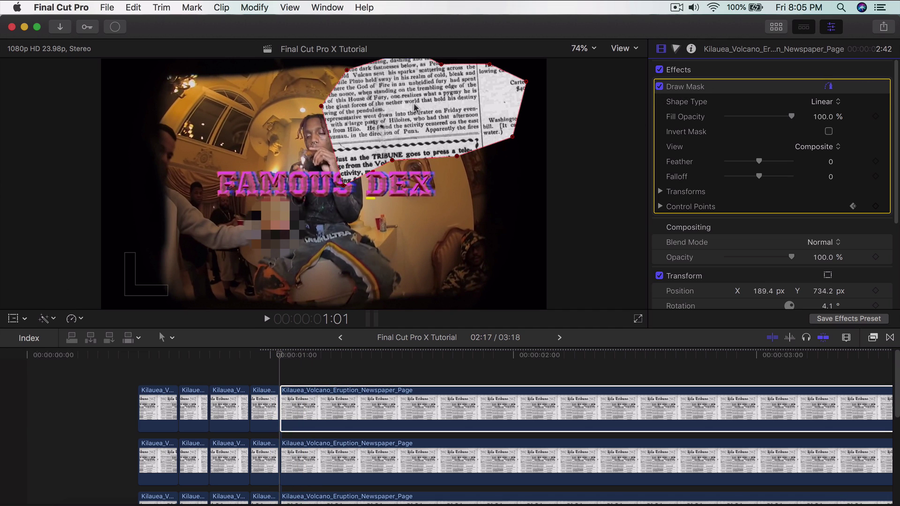
drag(140, 355, 84, 359)
key(space)
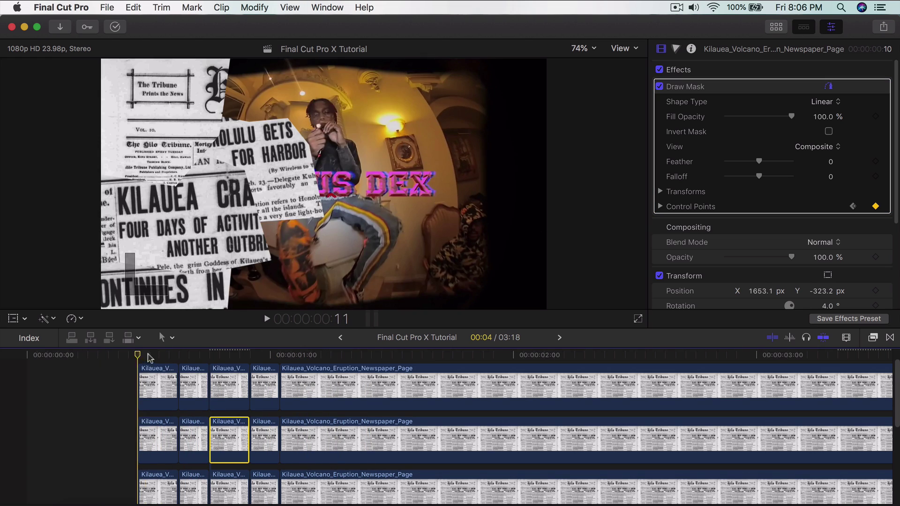
Delete the four long newspaper clips that follow the 1:01 split.
click(318, 373)
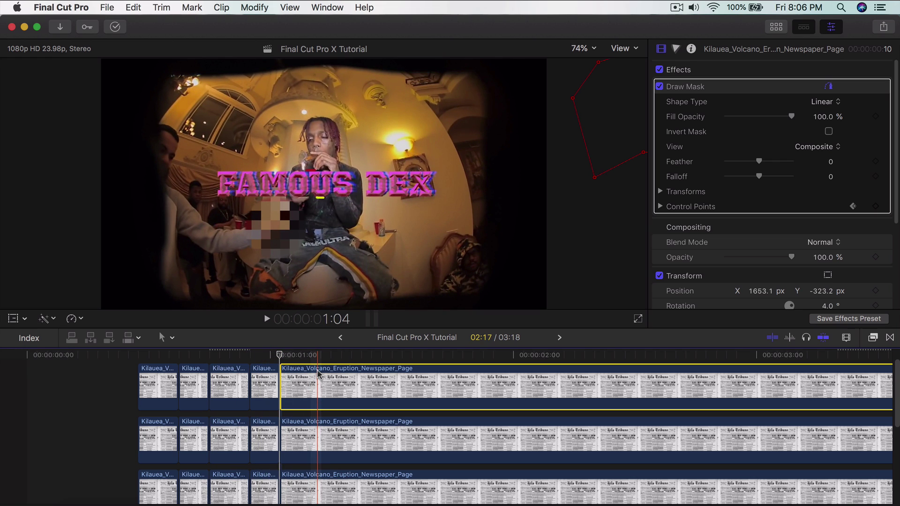
scroll(314, 376, down, 3)
click(316, 389)
click(318, 373)
key(Delete)
click(321, 421)
key(Delete)
click(330, 451)
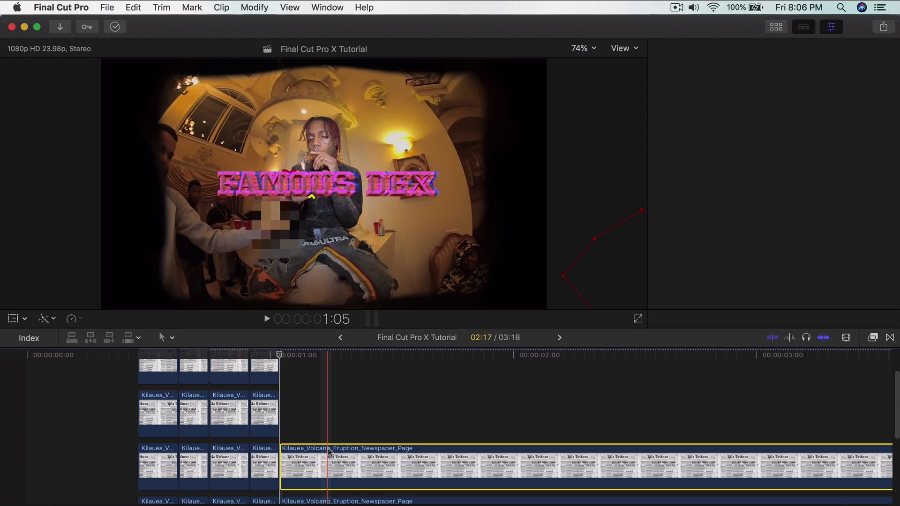
key(Delete)
scroll(330, 452, down, 5)
click(332, 453)
key(Delete)
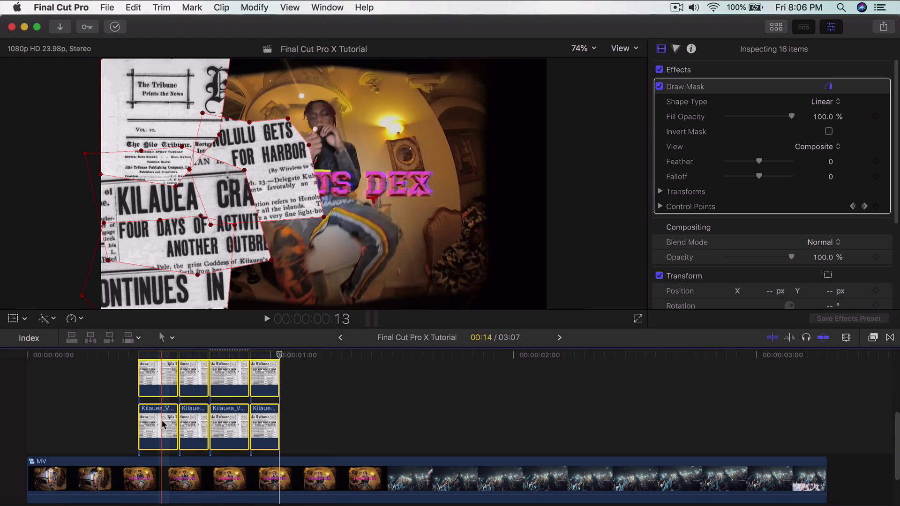
Combine all the short newspaper clips into a compound clip named Newspaper, and place it over the cut to the crowd footage.
right_click(163, 424)
click(212, 312)
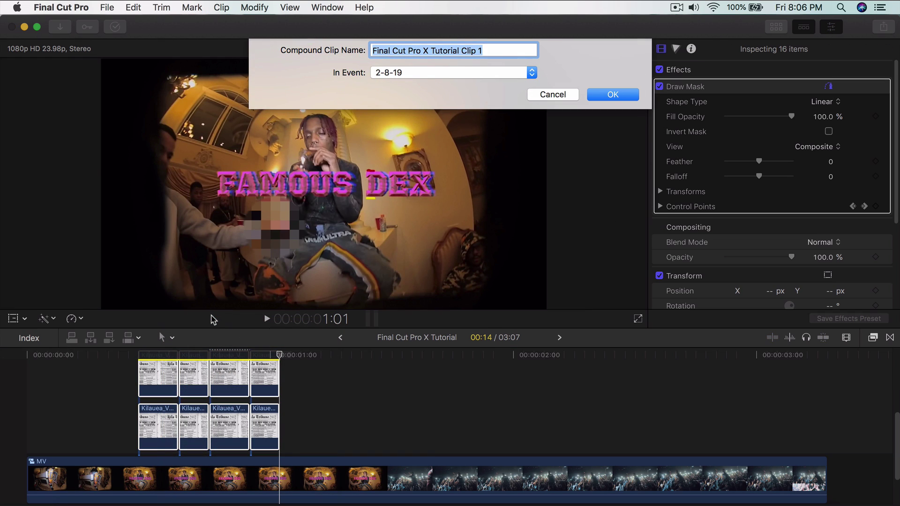
text(Newspaper)
key(Return)
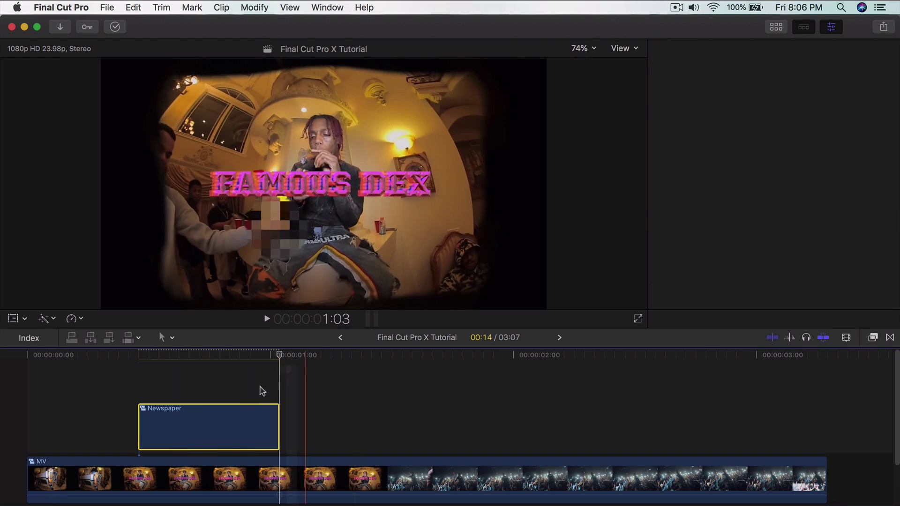
drag(240, 425, 412, 425)
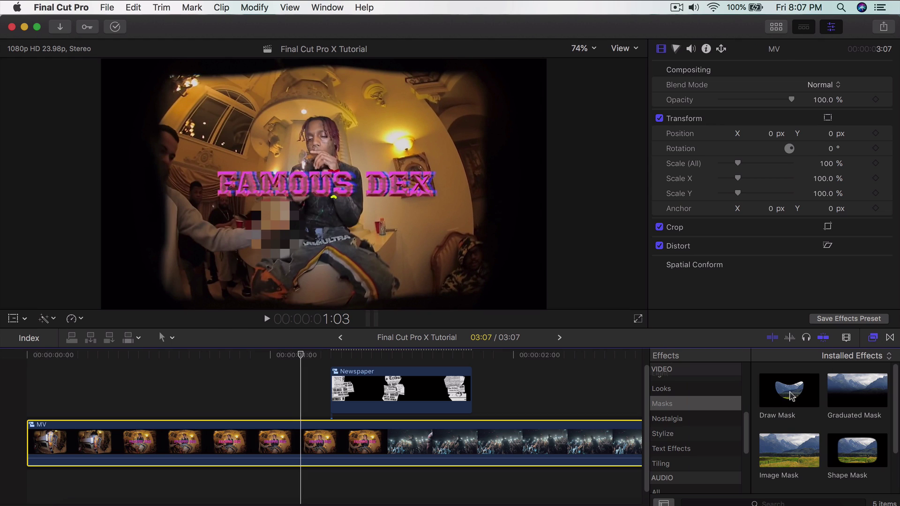
mouse_move(791, 396)
mouse_down()
mouse_move(479, 424)
mouse_move(409, 447)
mouse_move(423, 441)
mouse_up()
click(872, 337)
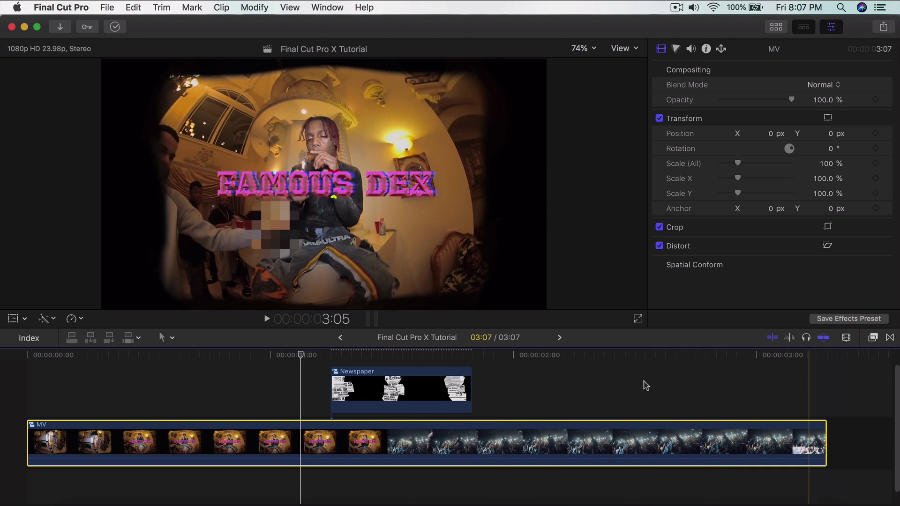
click(410, 399)
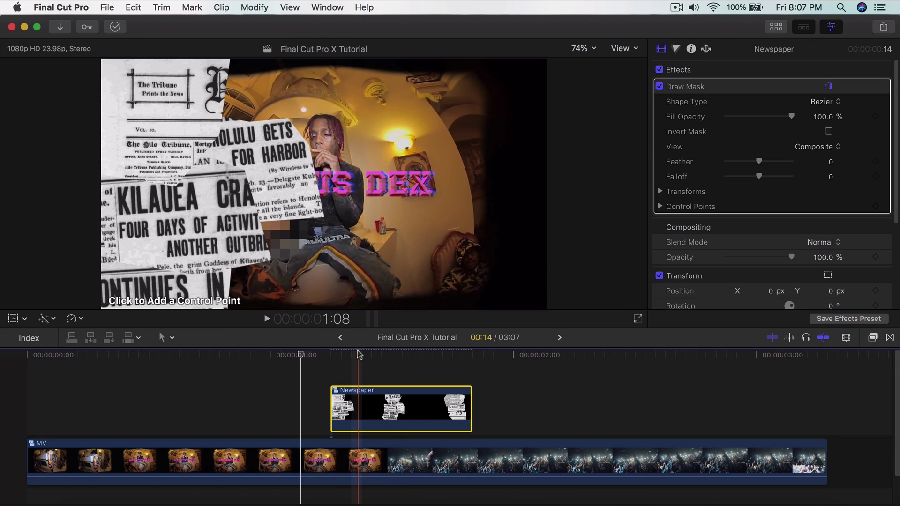
Separate the crowd footage from the MV clip onto its own layer beneath Newspaper, and scrub through the overlap.
click(389, 459)
key(super+shift+g)
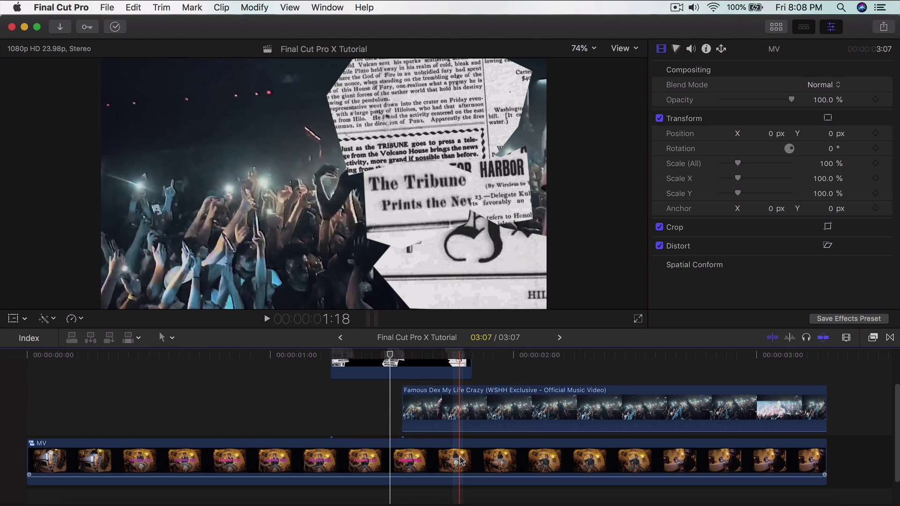
scroll(424, 467, up, 4)
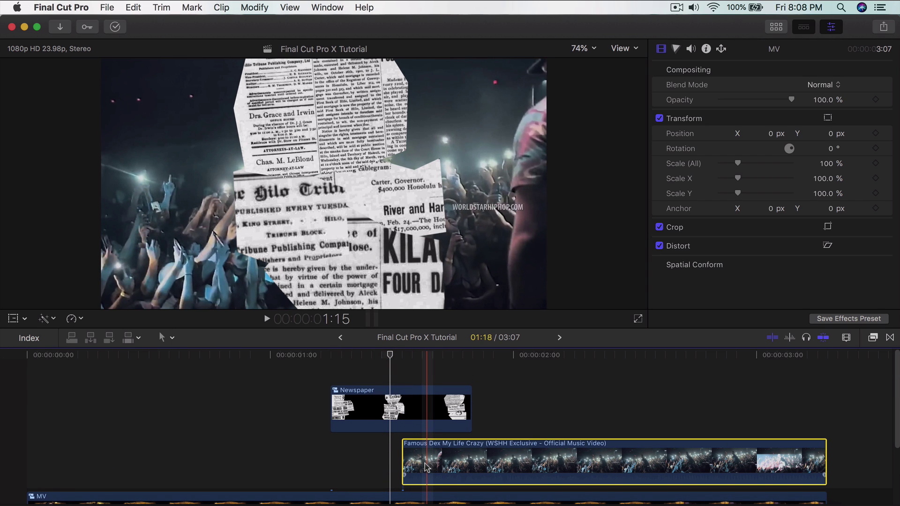
scroll(426, 469, down, 2)
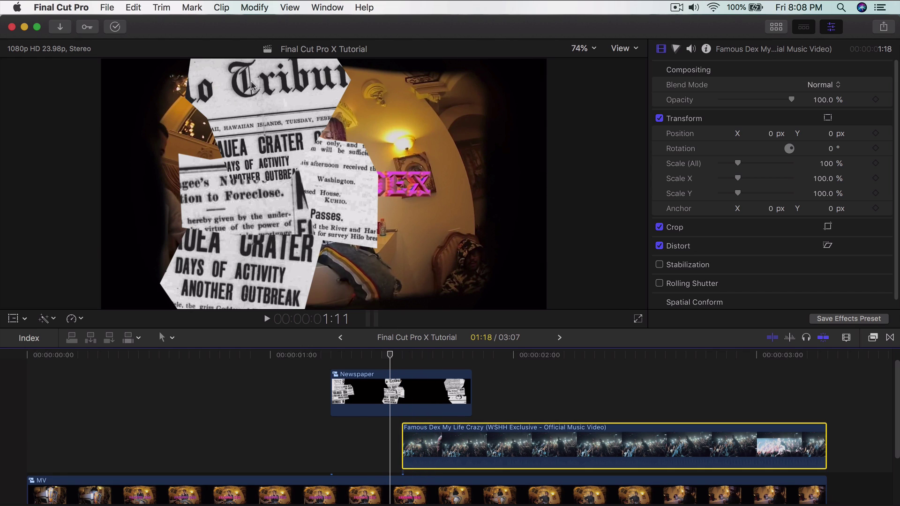
drag(356, 354, 432, 357)
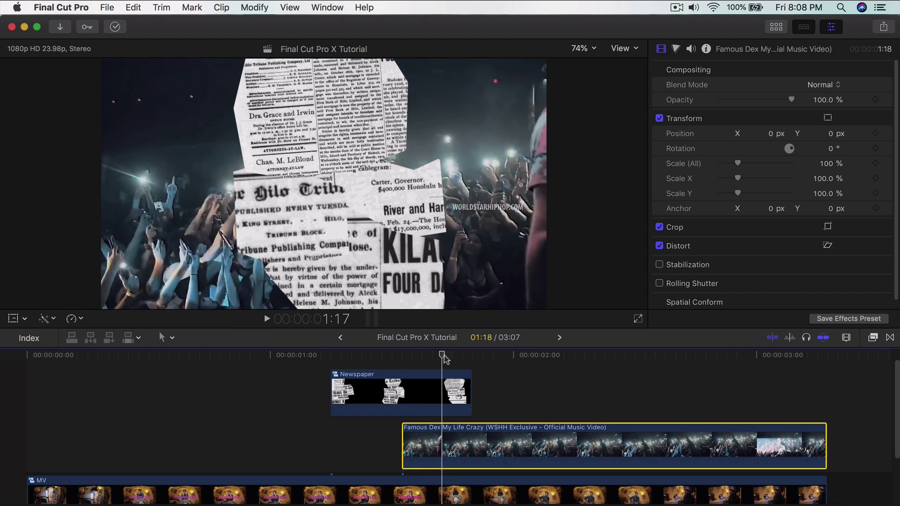
click(473, 357)
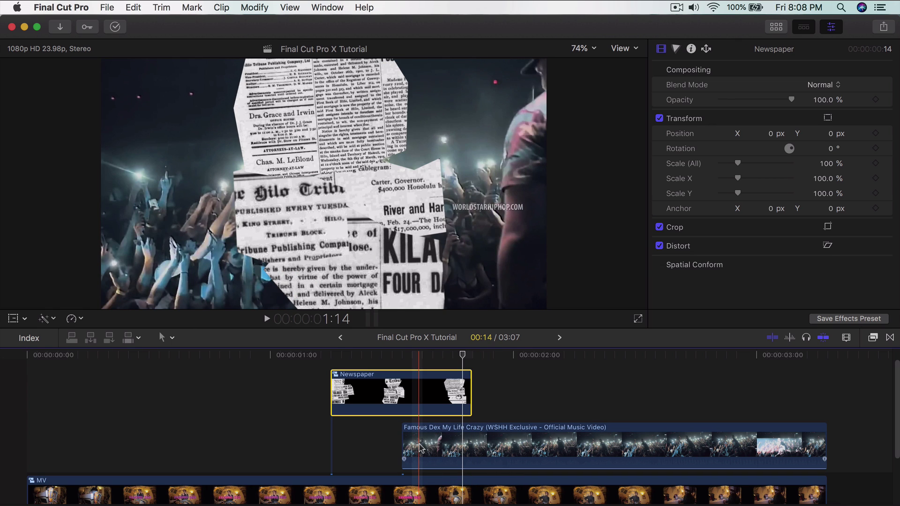
click(418, 435)
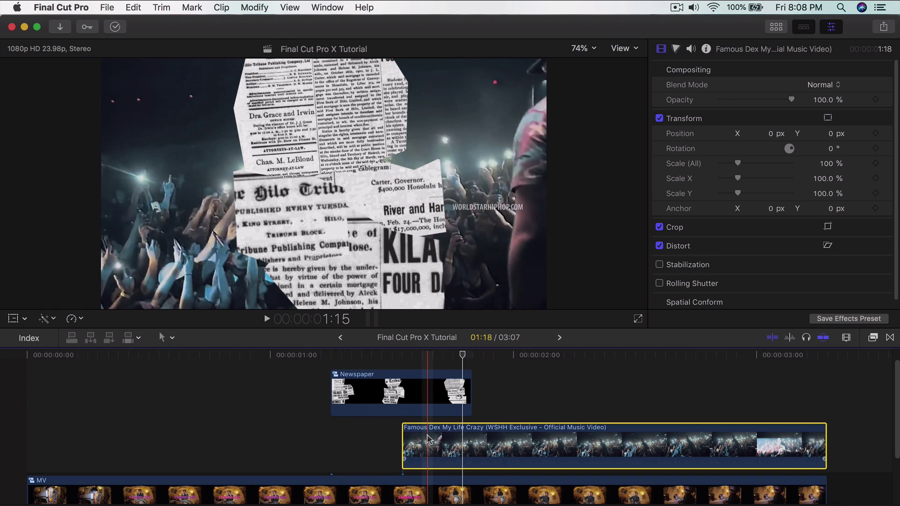
Start the crowd clip at 1:10 and apply the Draw Mask effect to it.
click(872, 337)
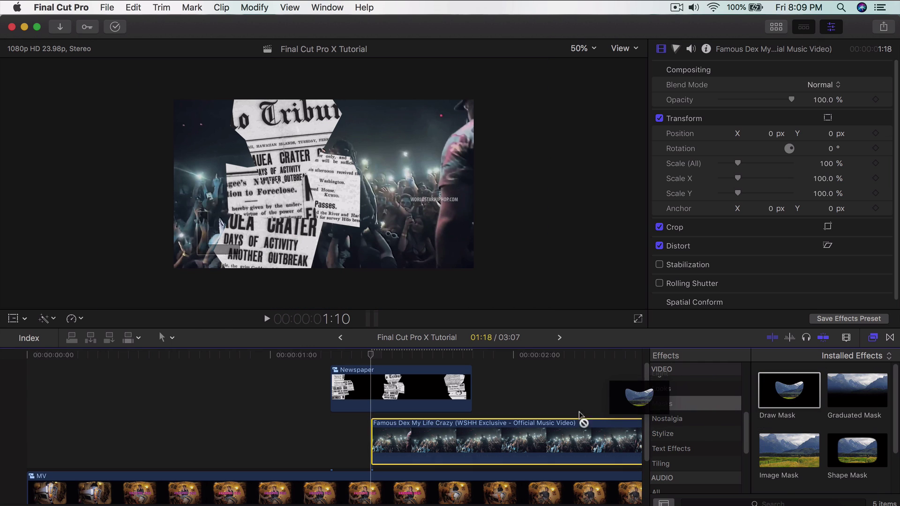
drag(579, 415, 523, 433)
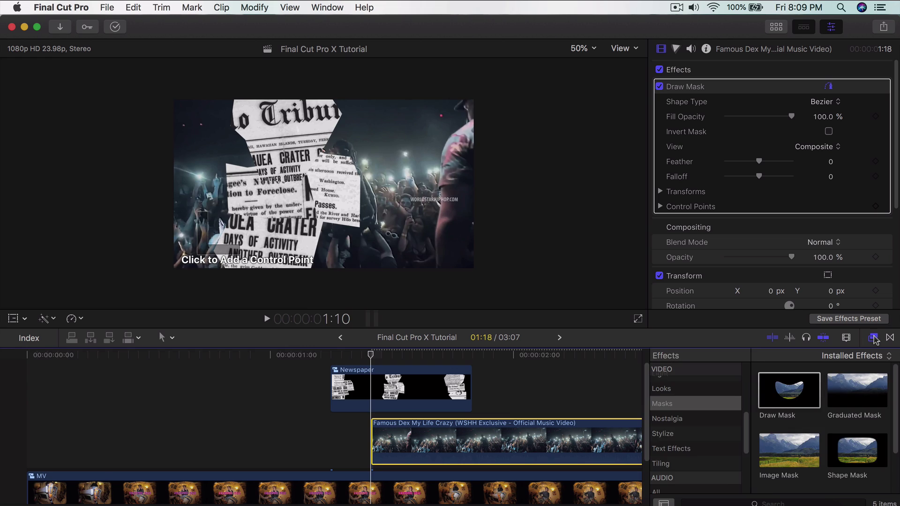
click(873, 339)
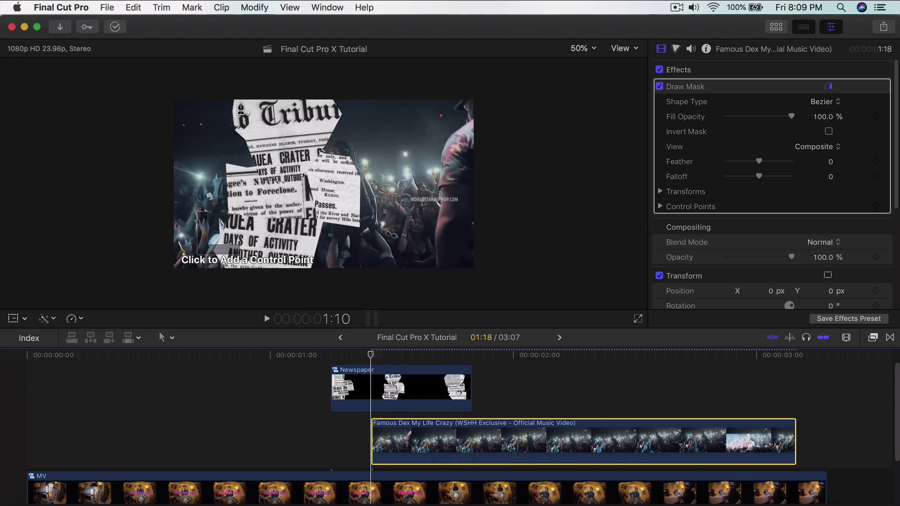
Draw a closed Linear mask at 1:10 along the newspaper's torn left edge and around the frame's left side, and invert it.
click(233, 99)
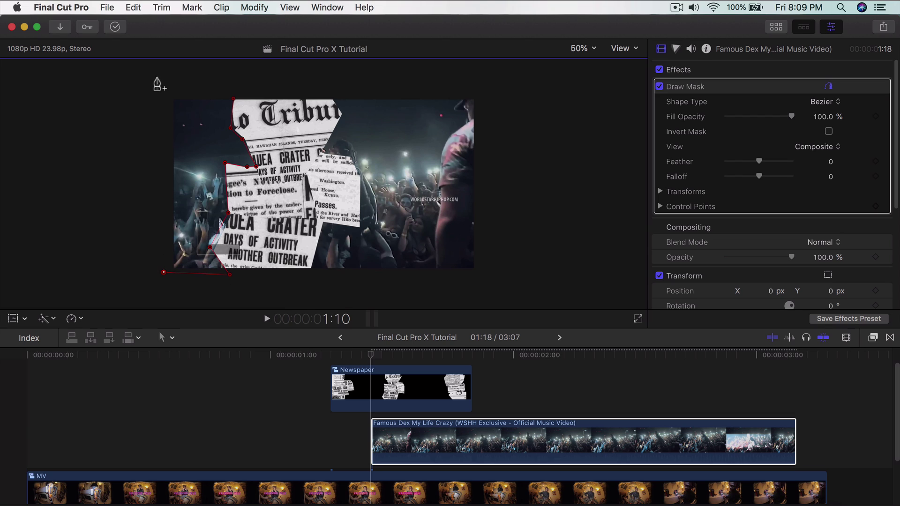
click(233, 99)
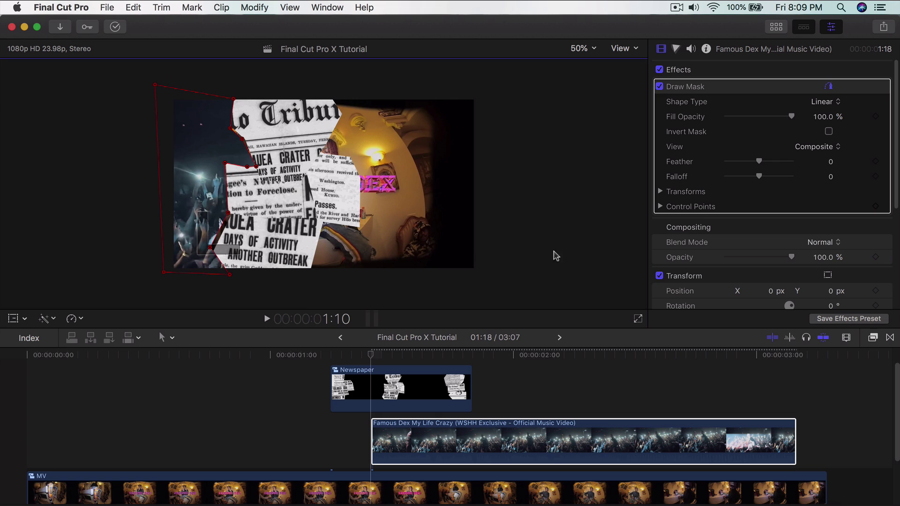
click(828, 131)
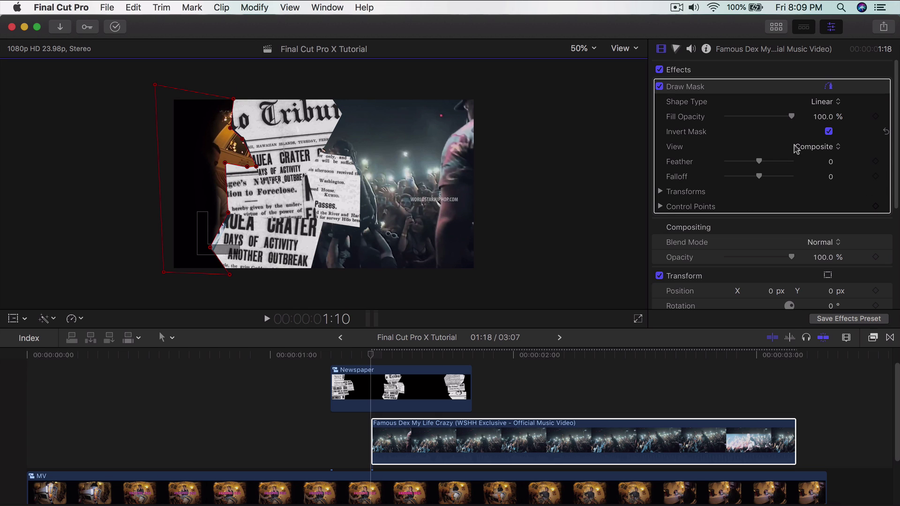
click(371, 357)
key(Right)
key(Right)
key(Right)
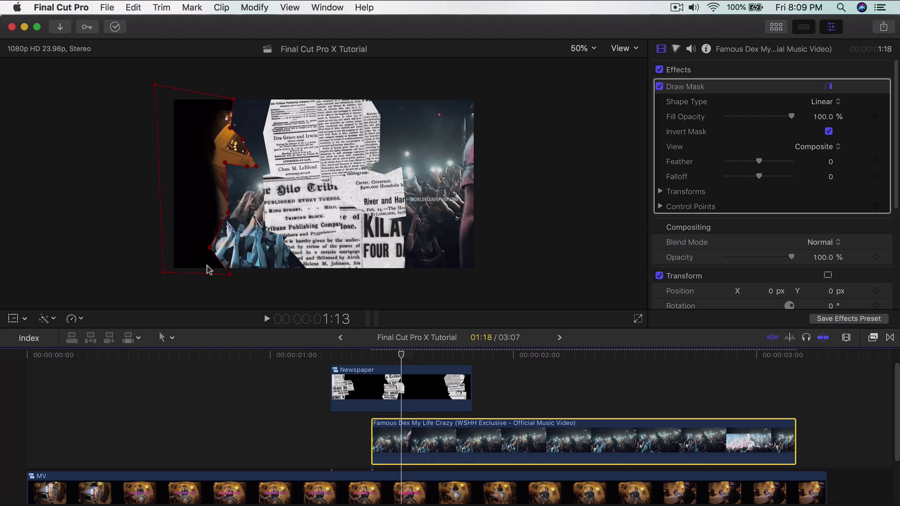
drag(229, 274, 305, 271)
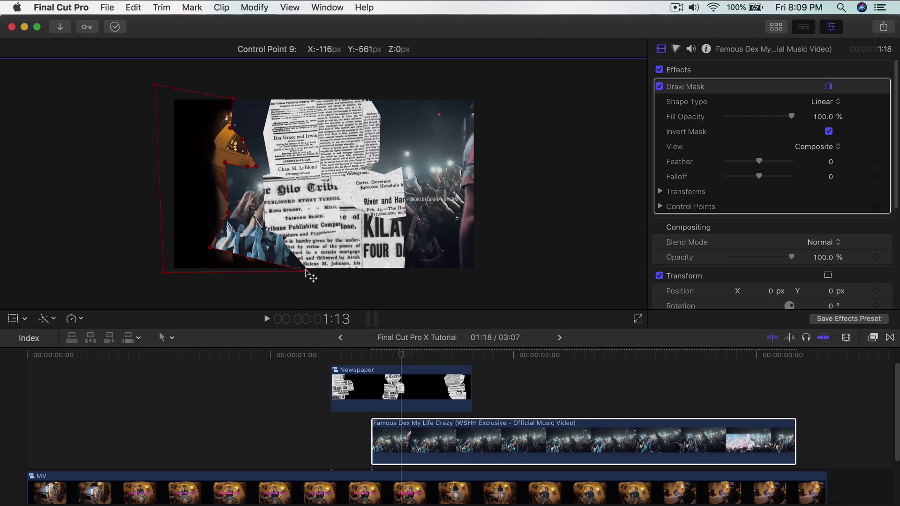
drag(209, 247, 281, 243)
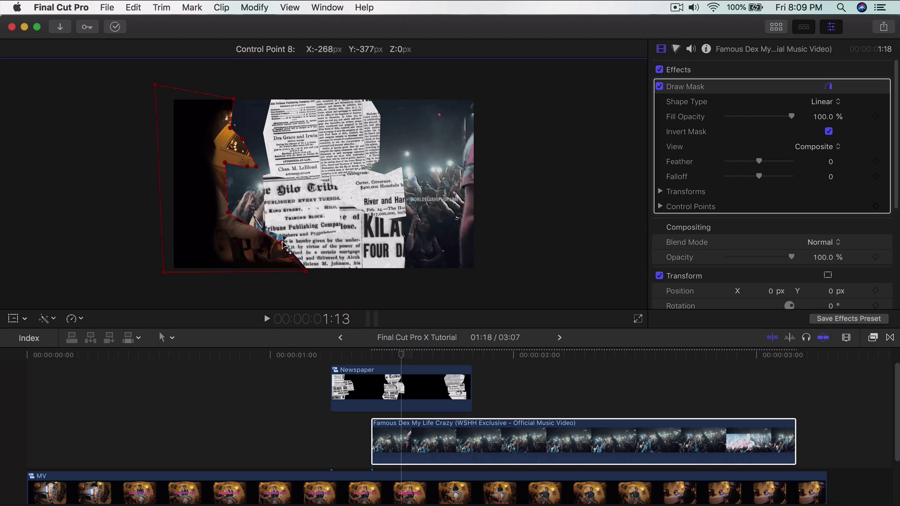
drag(228, 212, 260, 231)
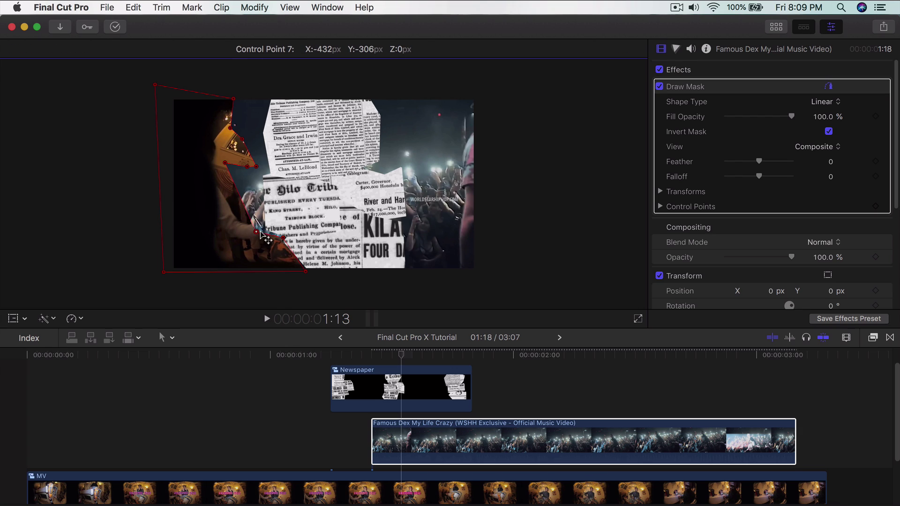
drag(225, 162, 269, 100)
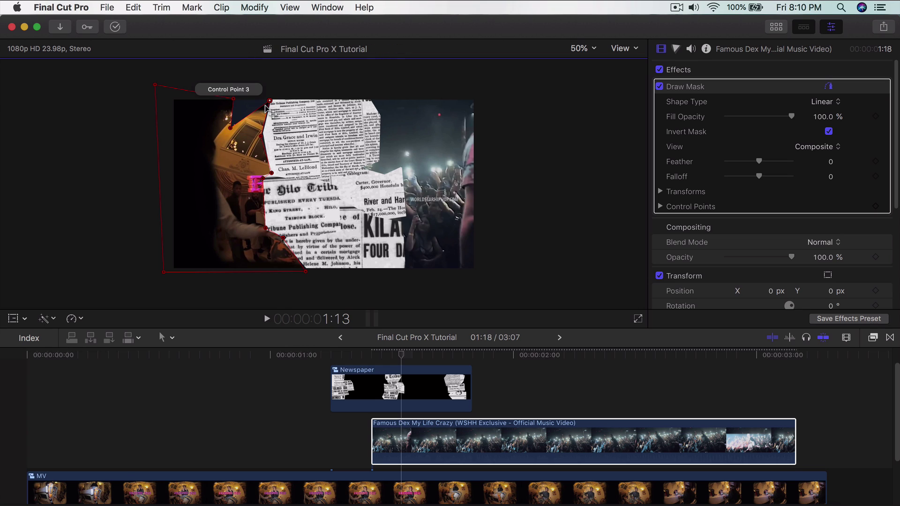
drag(230, 128, 247, 94)
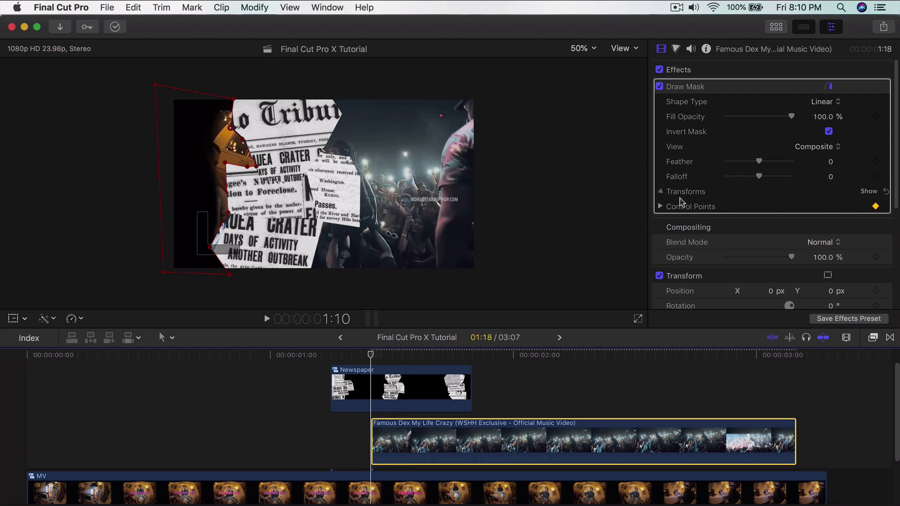
With Control Points keyframed at 1:10, reshape the mask at 1:13 to follow the newspaper's torn left edge.
click(868, 191)
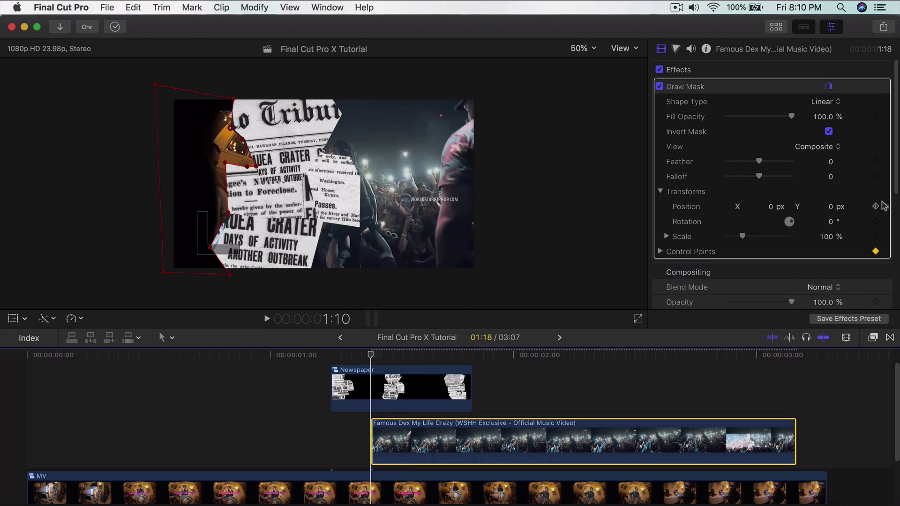
click(659, 192)
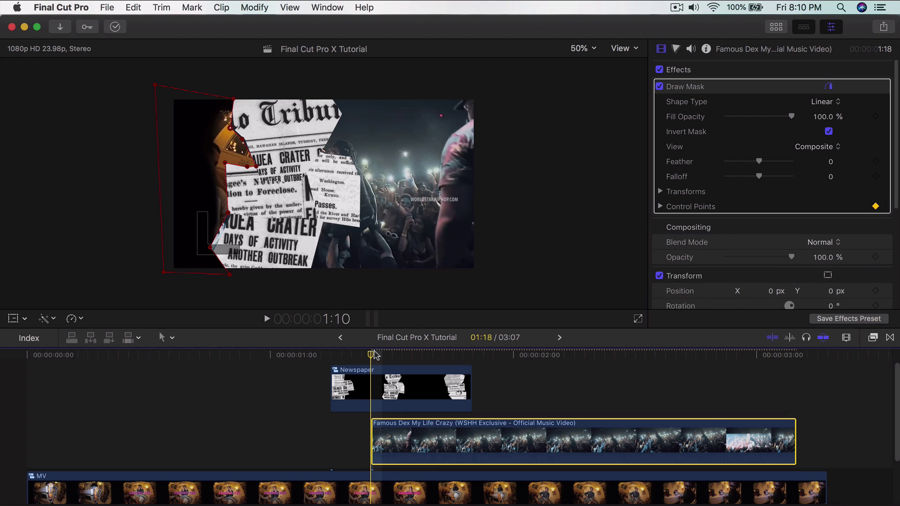
key(Right)
key(Right)
key(Right)
key(Left)
key(Right)
drag(229, 274, 294, 272)
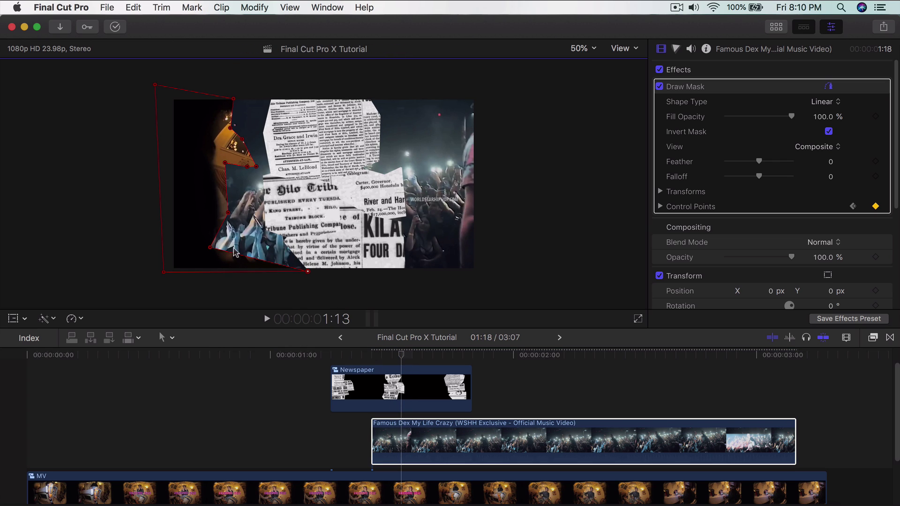
drag(210, 247, 281, 240)
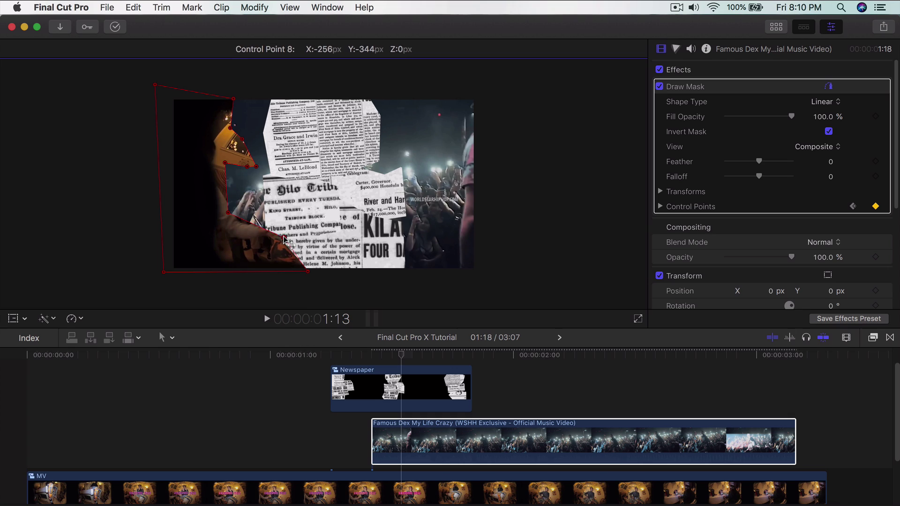
drag(227, 212, 263, 227)
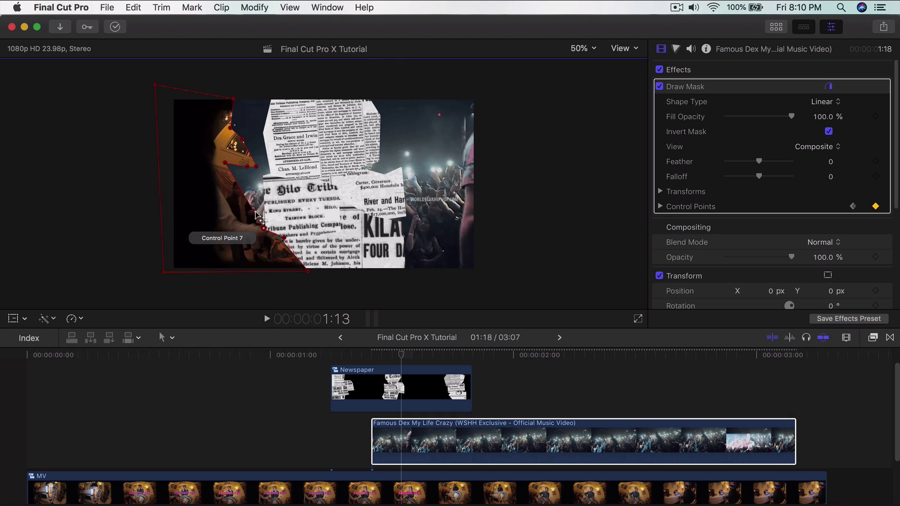
drag(225, 162, 272, 99)
drag(231, 128, 256, 103)
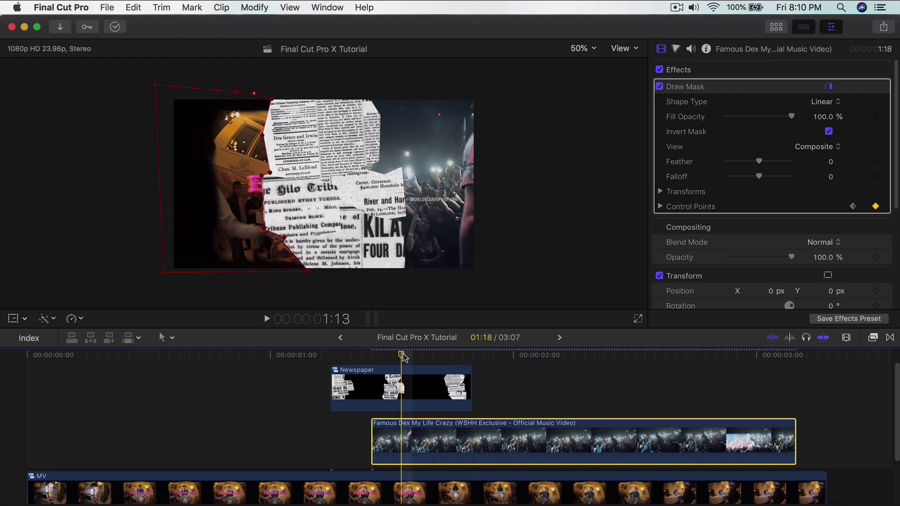
Reshape the mask at 1:17 by moving its right-hand control points onto the newspaper's torn left edge.
key(Right)
key(Right)
key(Right)
key(Right)
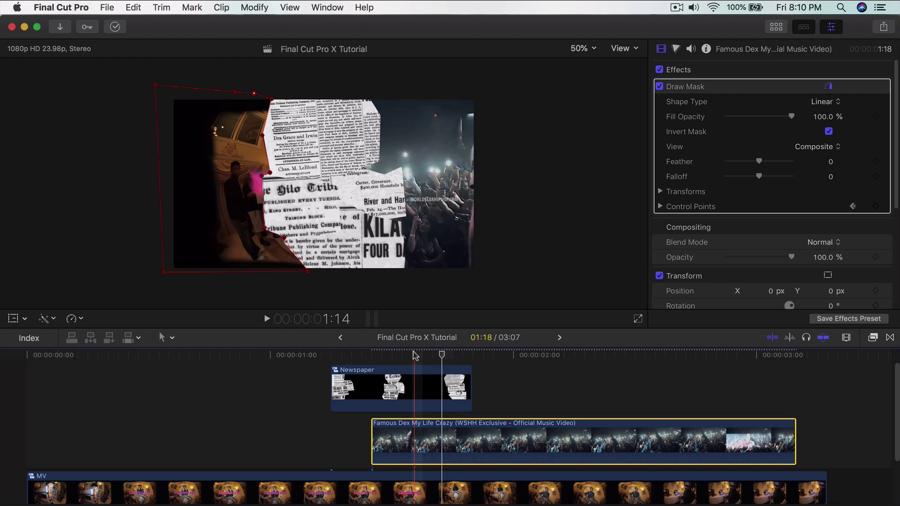
drag(307, 272, 383, 271)
drag(281, 237, 352, 249)
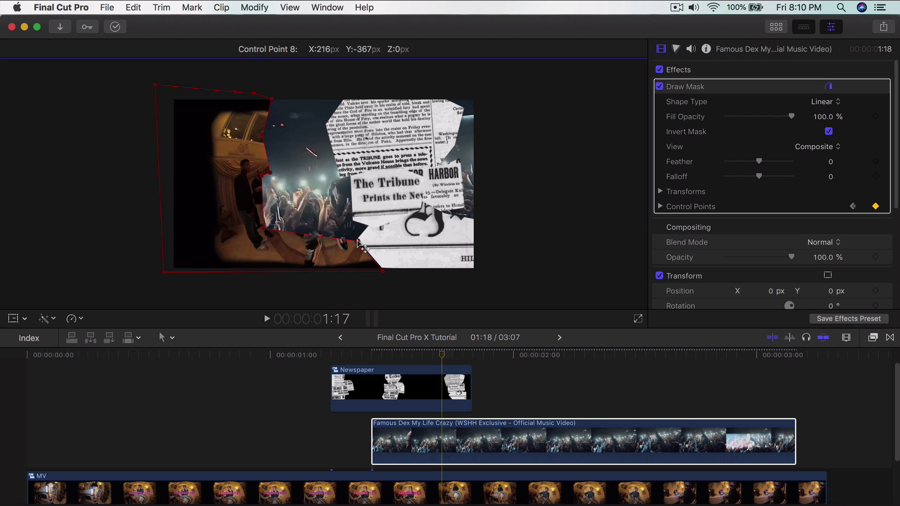
drag(263, 228, 367, 227)
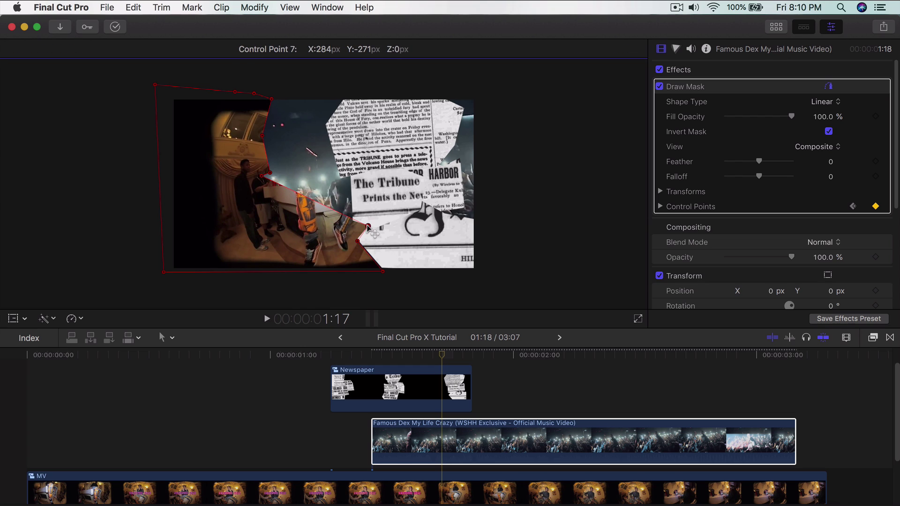
drag(261, 176, 353, 222)
drag(289, 181, 351, 179)
key(super+z)
drag(263, 140, 326, 149)
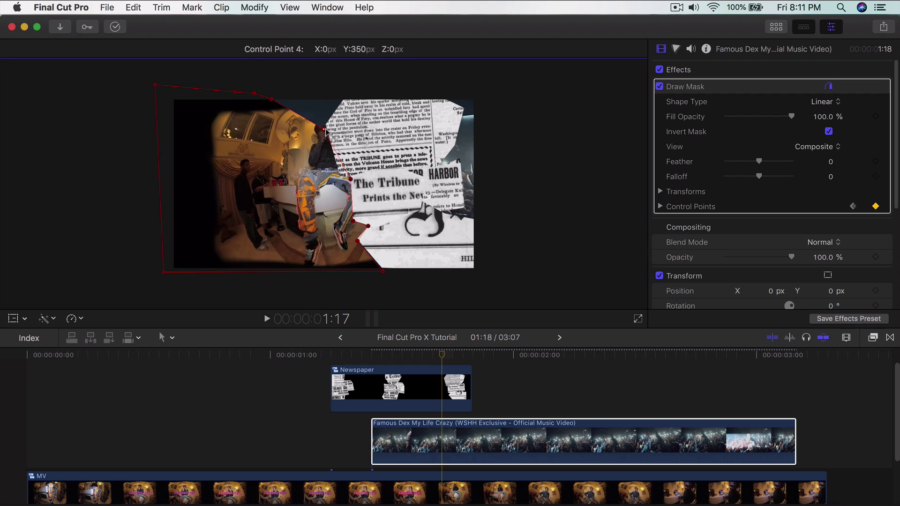
drag(271, 99, 345, 99)
Move all the mask's right-hand control points beyond the frame's right side at 1:20, where the Newspaper clip ends.
drag(443, 356, 472, 357)
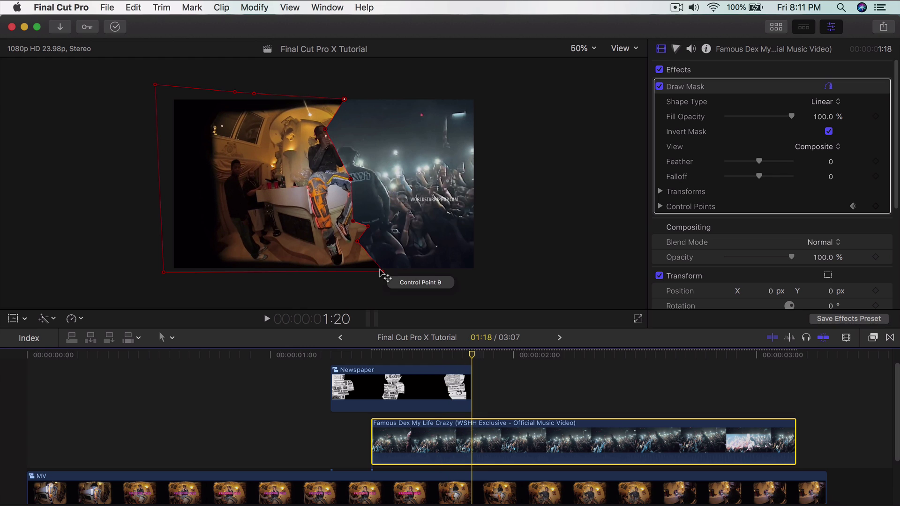
drag(384, 271, 490, 278)
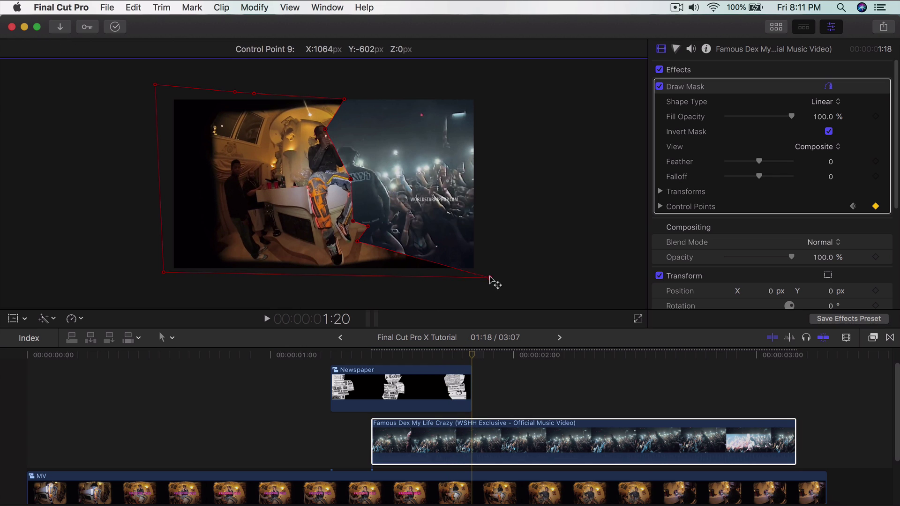
drag(362, 242, 481, 237)
drag(367, 227, 493, 212)
drag(352, 221, 493, 191)
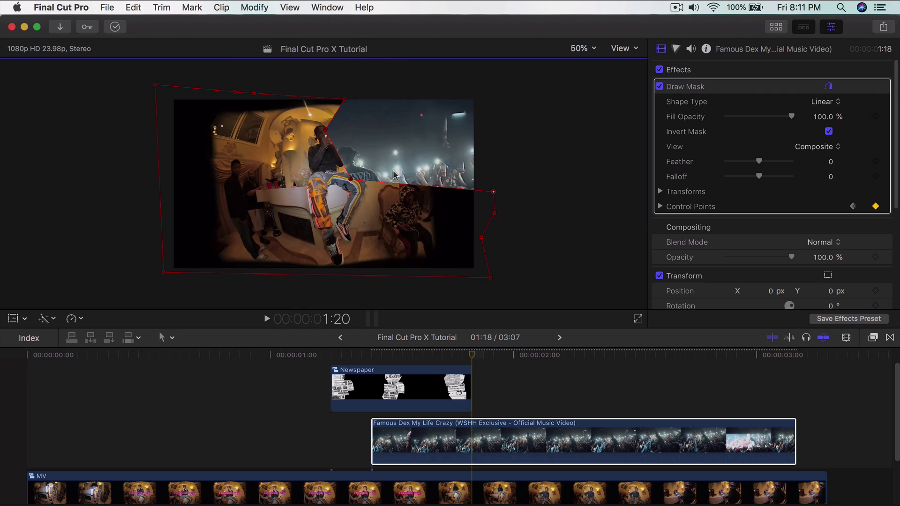
drag(350, 179, 485, 164)
drag(325, 129, 480, 116)
drag(343, 100, 472, 98)
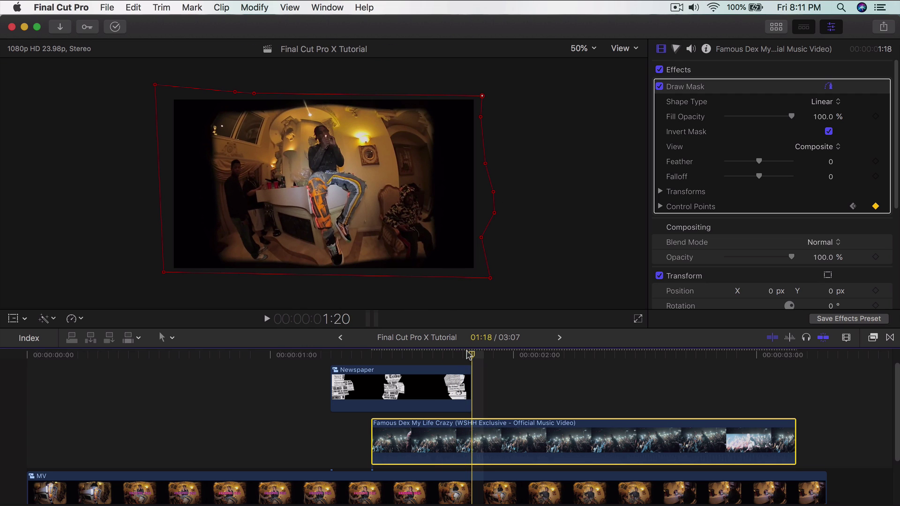
Scrub back over the masked newspaper transition and enlarge the viewer image to 74%.
key(Left)
key(Left)
drag(481, 352, 340, 331)
click(579, 48)
click(622, 48)
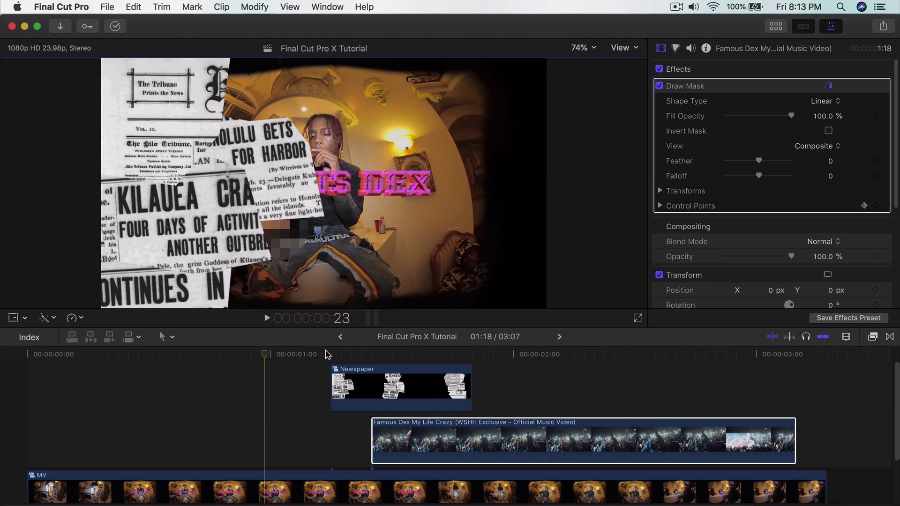
Turn off Invert Mask for the crowd clip at 1:10, and scrub back to before the newspaper appears.
drag(322, 354, 370, 354)
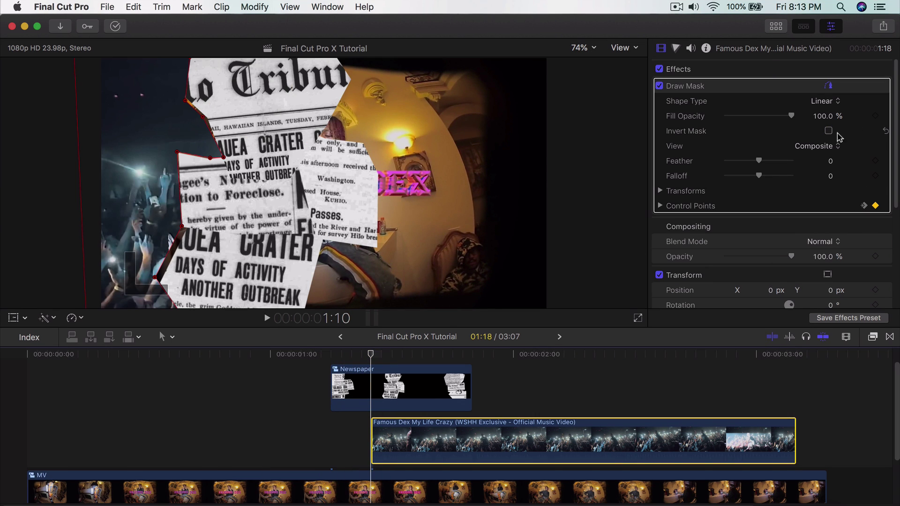
click(829, 131)
drag(379, 356, 318, 355)
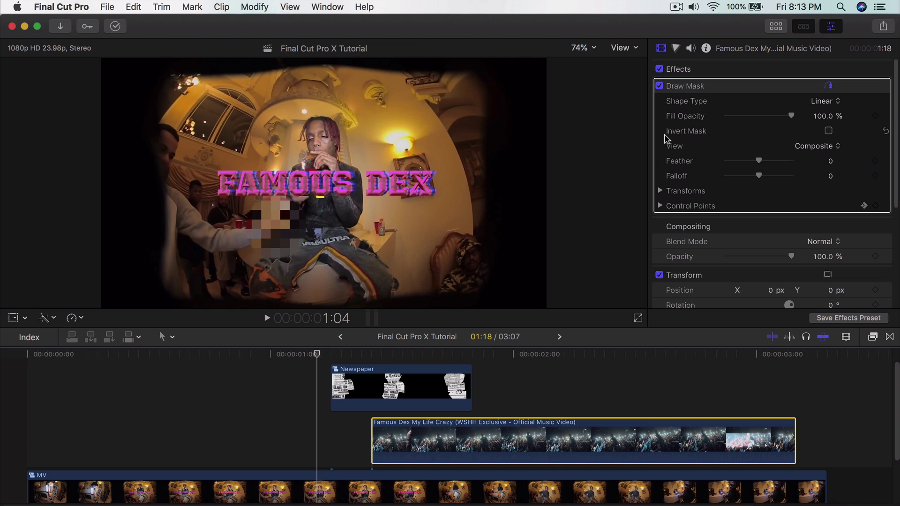
Play the sequence repeatedly from near its start to review the newspaper transition into the crowd footage.
key(space)
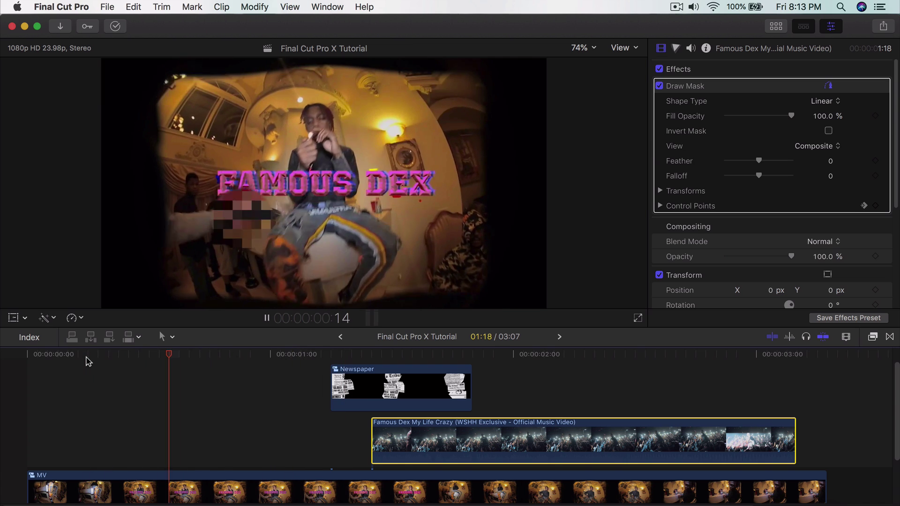
key(space)
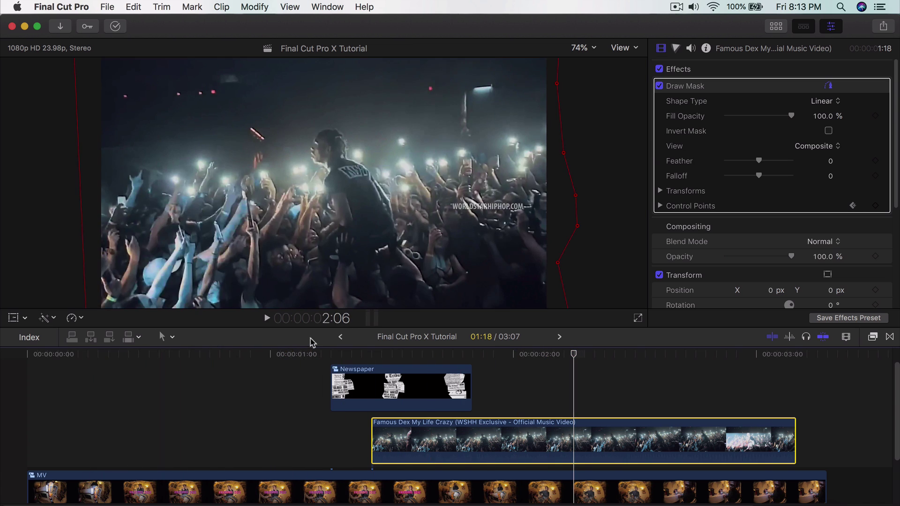
key(space)
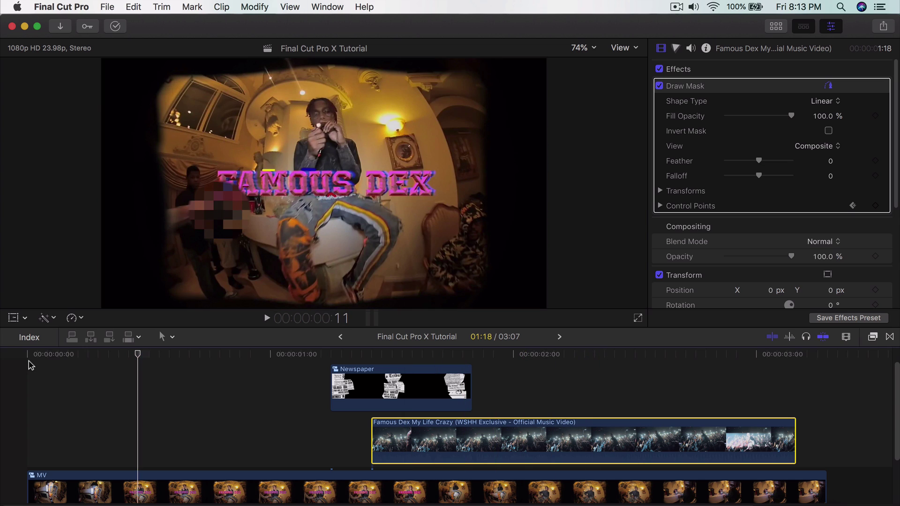
key(space)
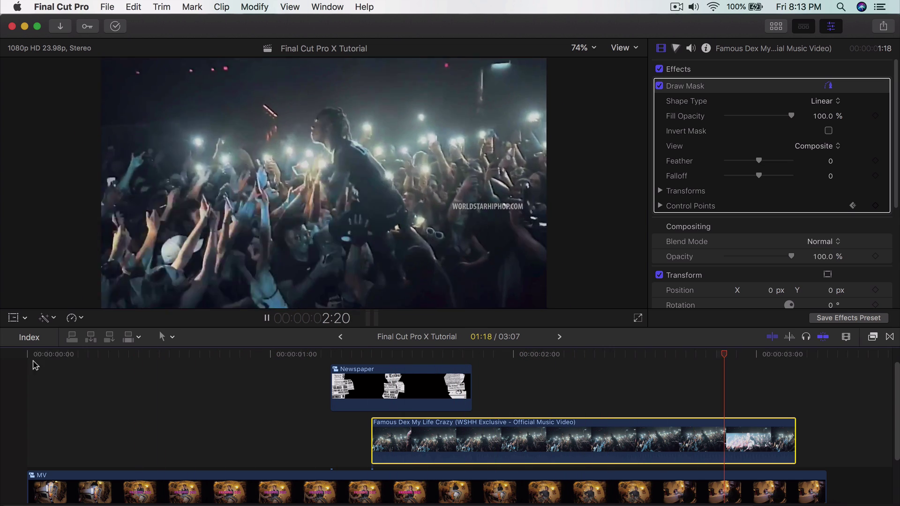
key(space)
drag(283, 357, 100, 351)
key(space)
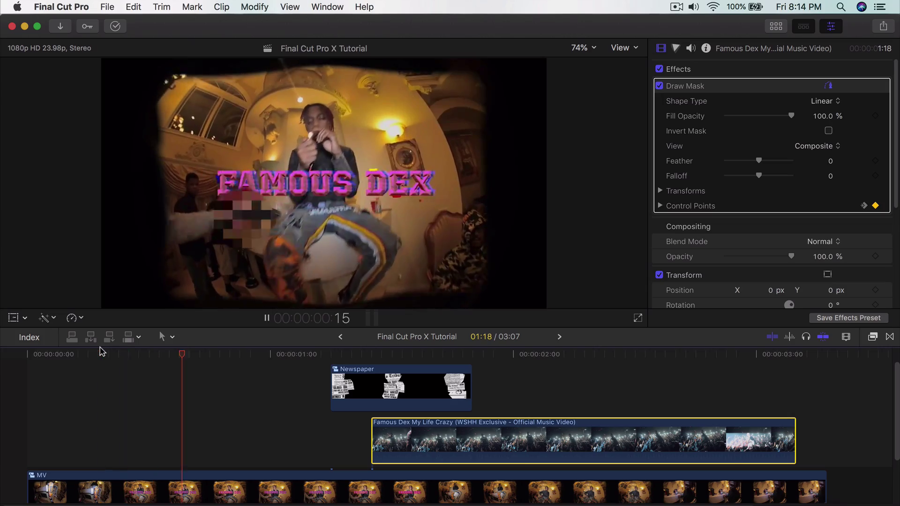